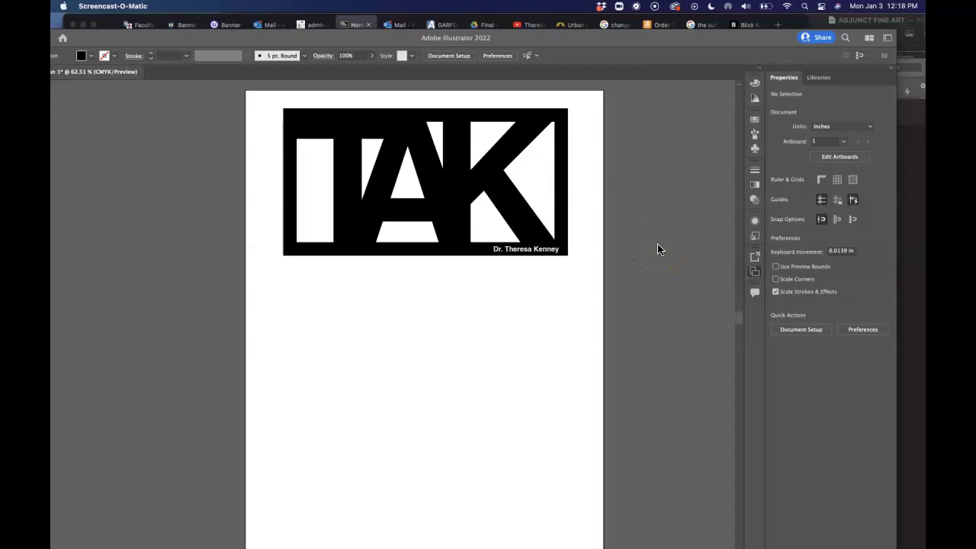
# Zoom out on the TAK document, move the Layers panel left, and close the Artboards panel.
pyautogui.click(616, 239)
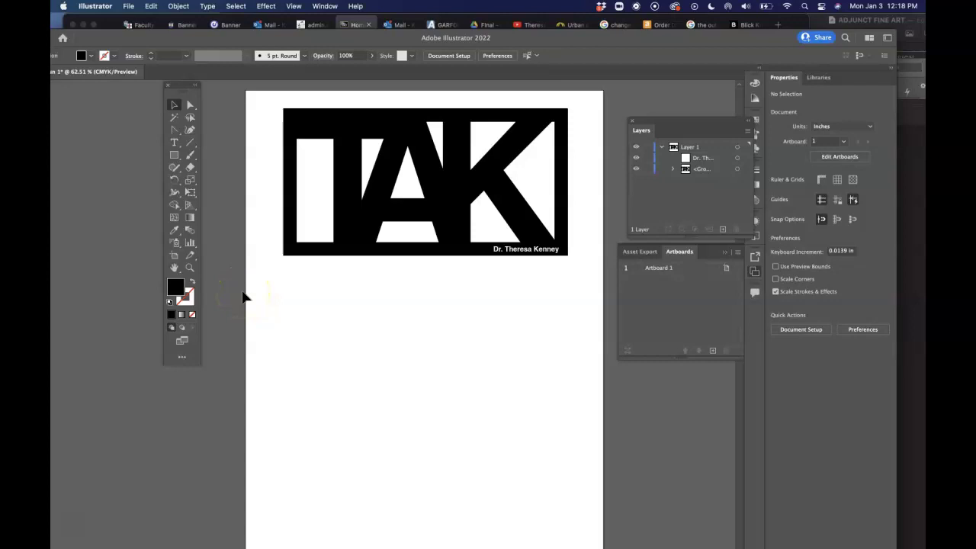
pyautogui.press('super+minus')
pyautogui.press('super+minus')
pyautogui.hscroll(5, 242, 296)
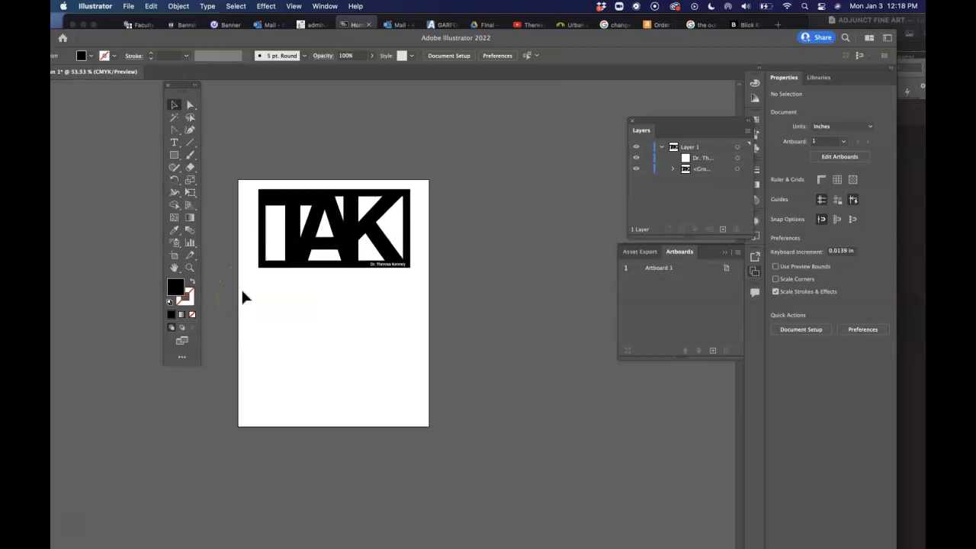
pyautogui.scroll(-3, 242, 297)
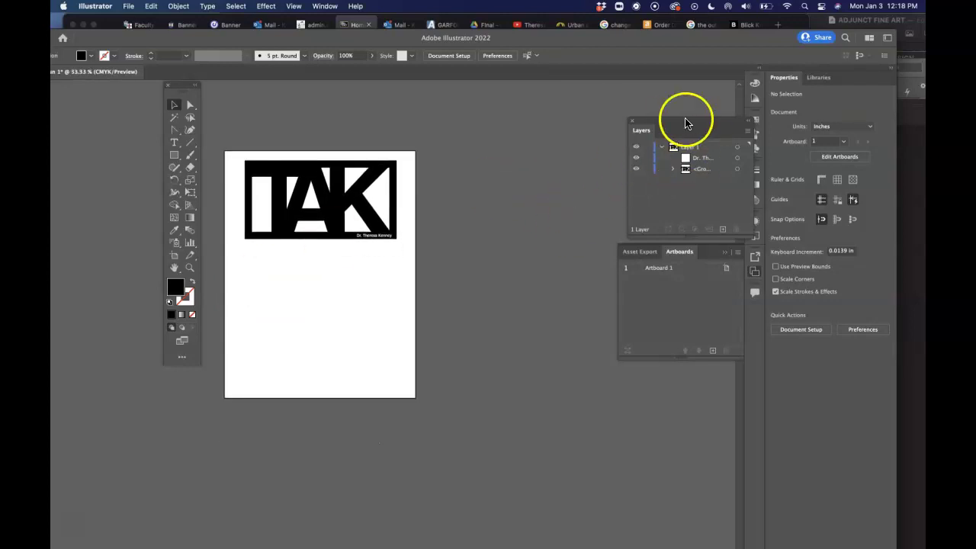
pyautogui.moveTo(681, 117); pyautogui.dragTo(565, 121)
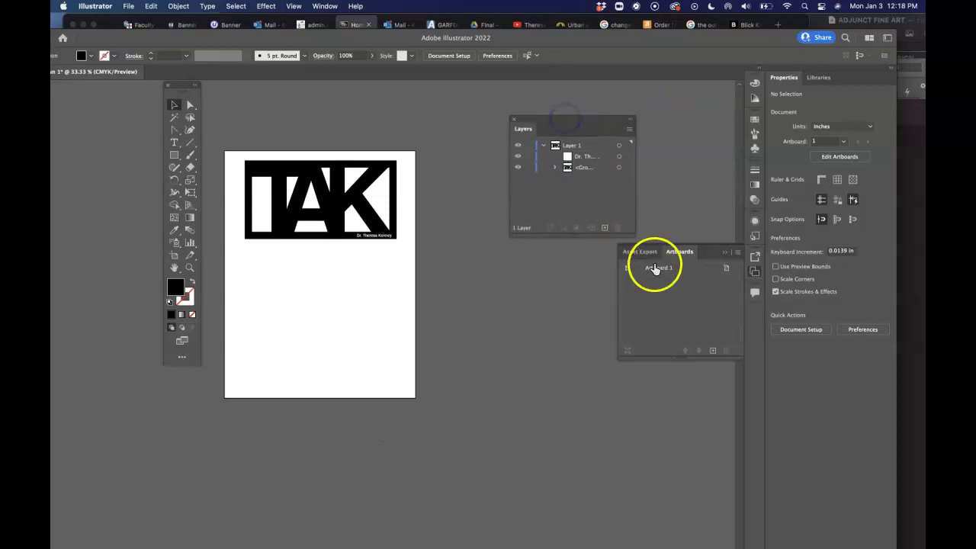
pyautogui.click(724, 255)
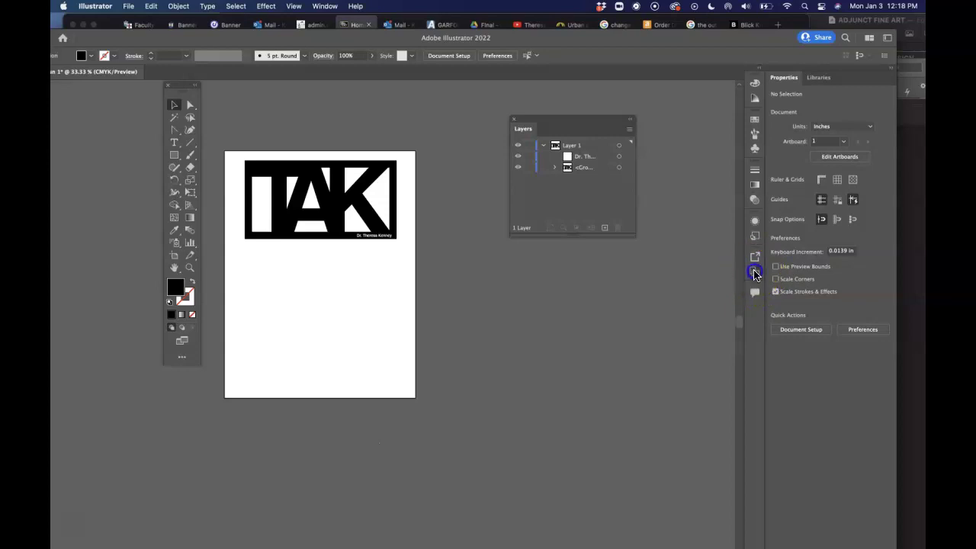
# Add Artboards 2, 3 and 4 from the Artboards panel beside the TAK logo.
pyautogui.click(753, 272)
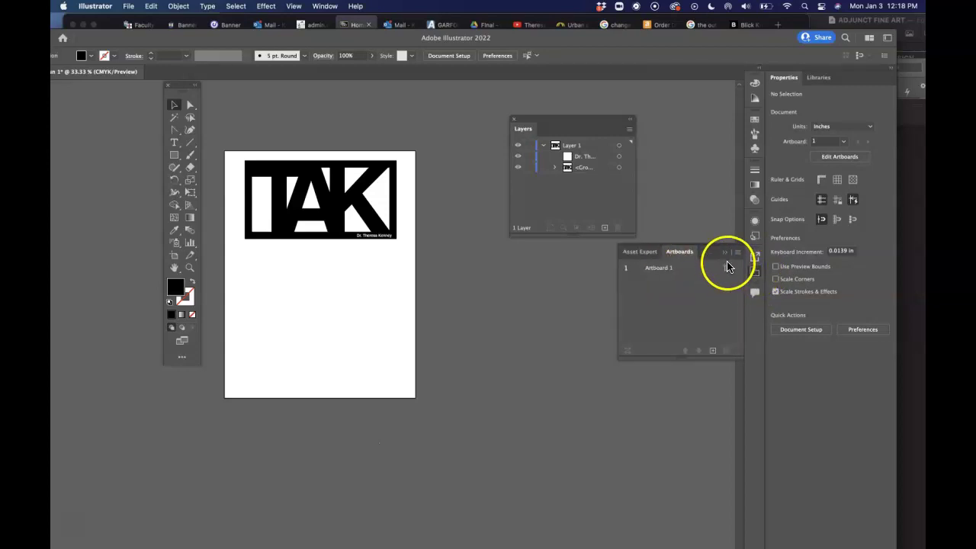
pyautogui.click(713, 352)
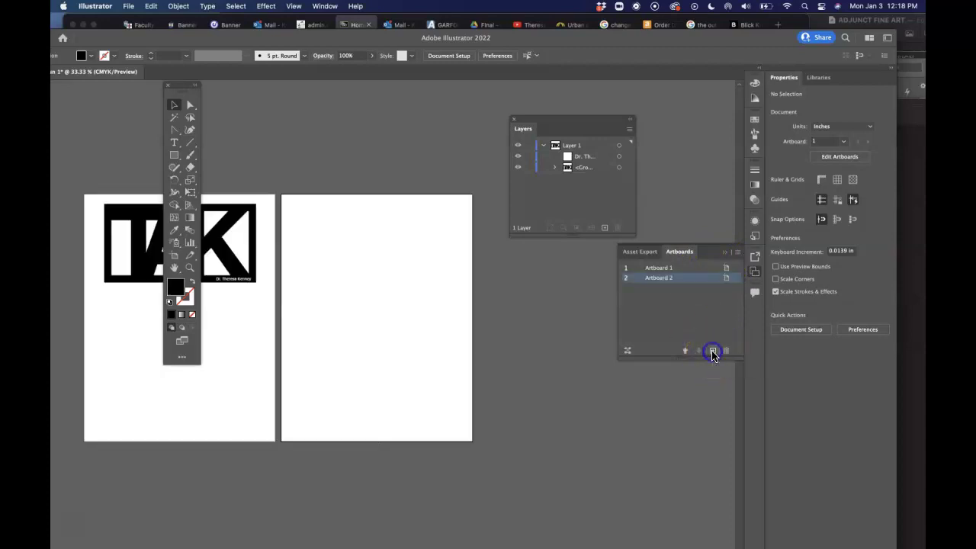
pyautogui.click(713, 352)
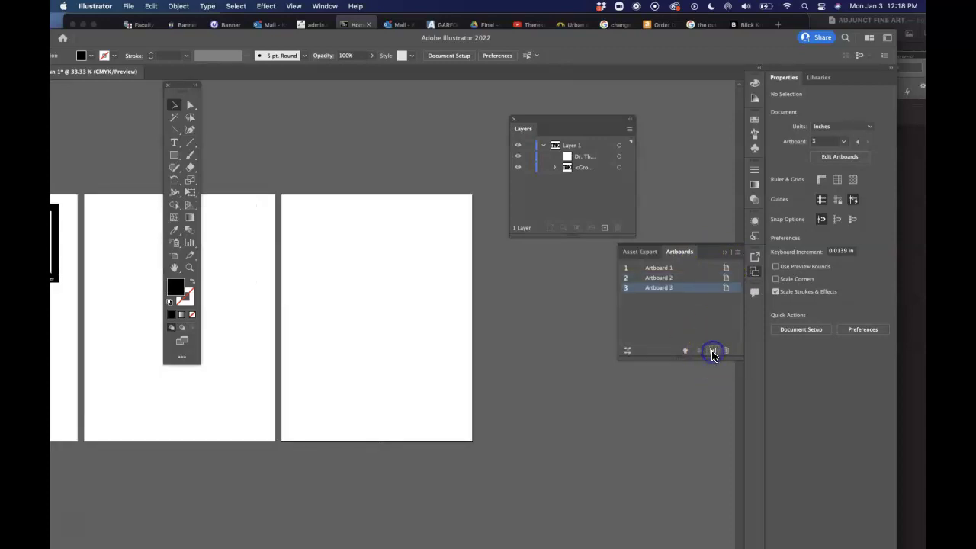
pyautogui.click(713, 352)
pyautogui.hscroll(-10, 420, 340)
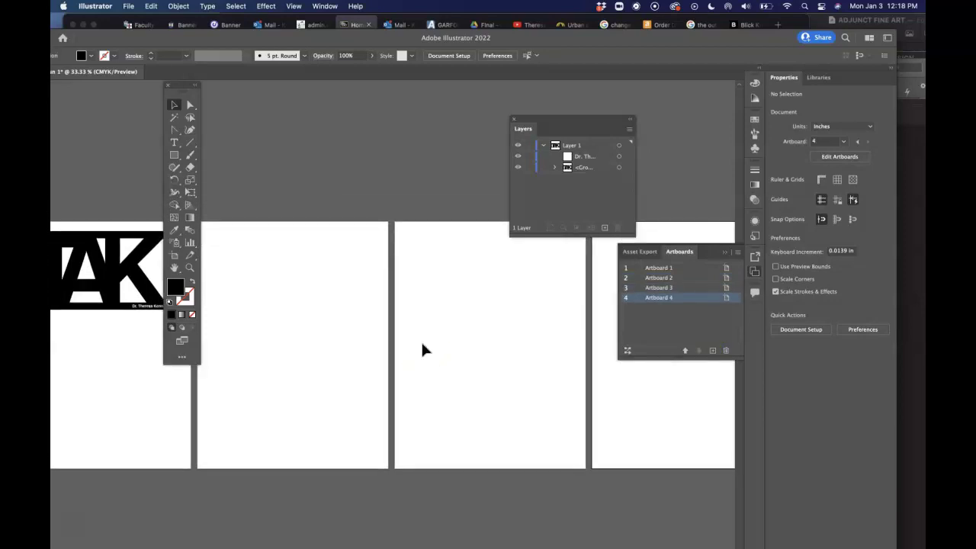
pyautogui.hscroll(-5, 422, 345)
pyautogui.scroll(-4, 422, 345)
pyautogui.hscroll(-6, 422, 348)
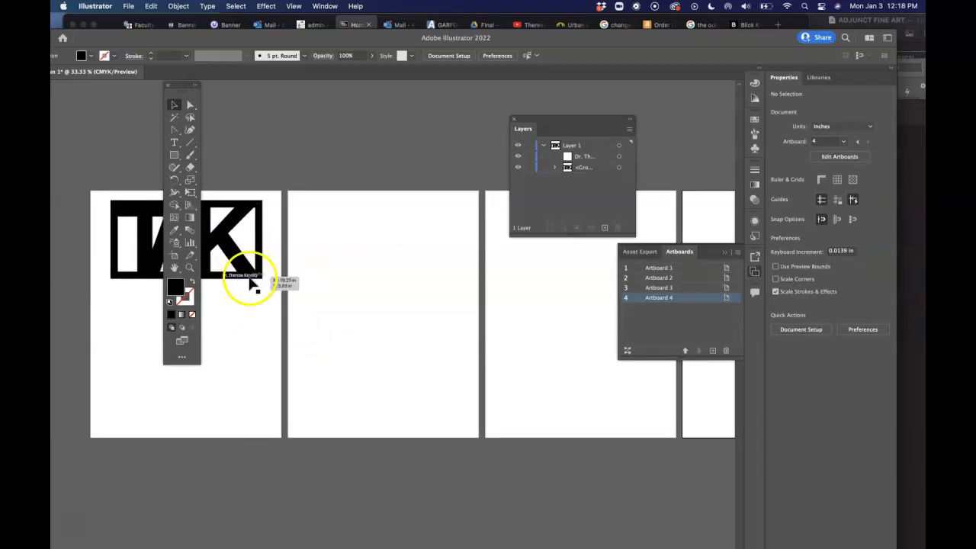
pyautogui.hscroll(-10, 243, 283)
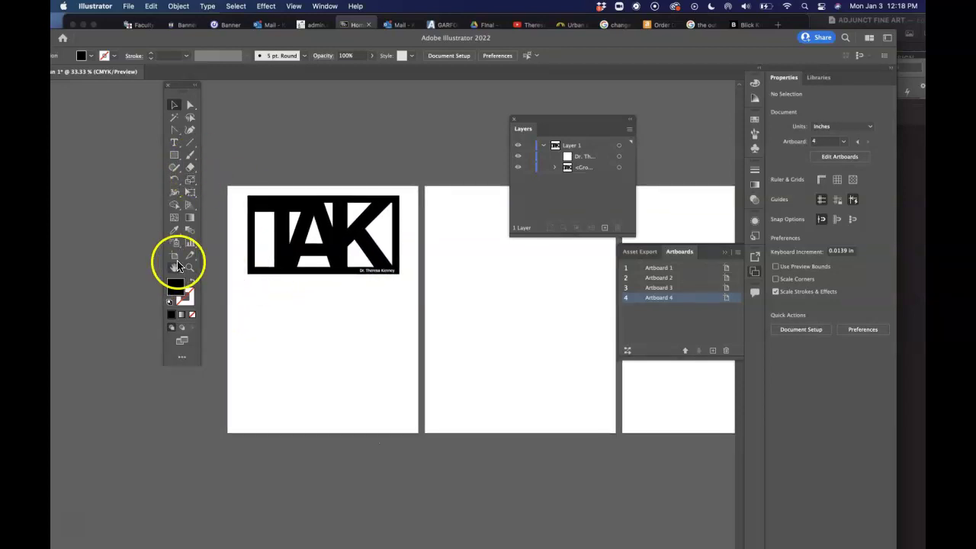
# Fit Artboard 1 in the view, move the Layers panel aside, and zoom in slightly.
pyautogui.click(190, 269)
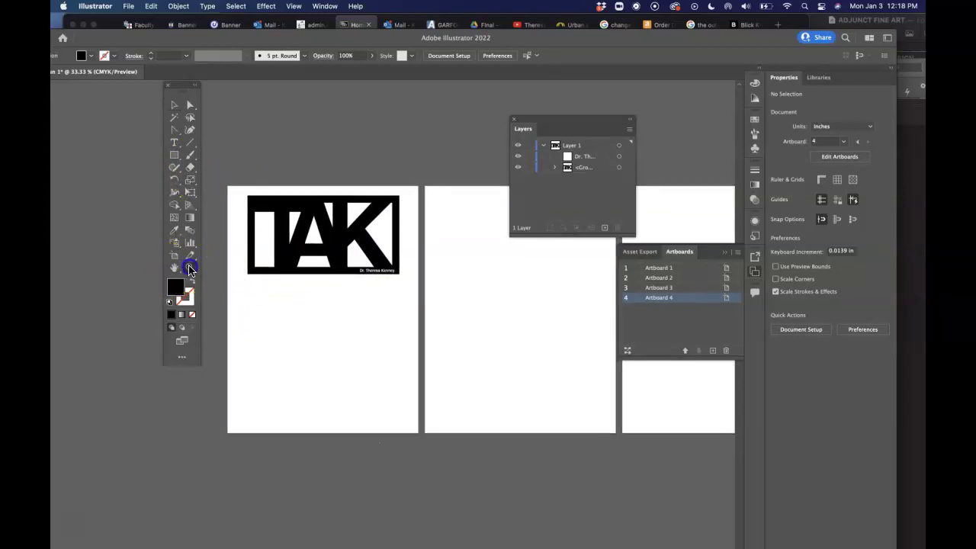
pyautogui.click(658, 268)
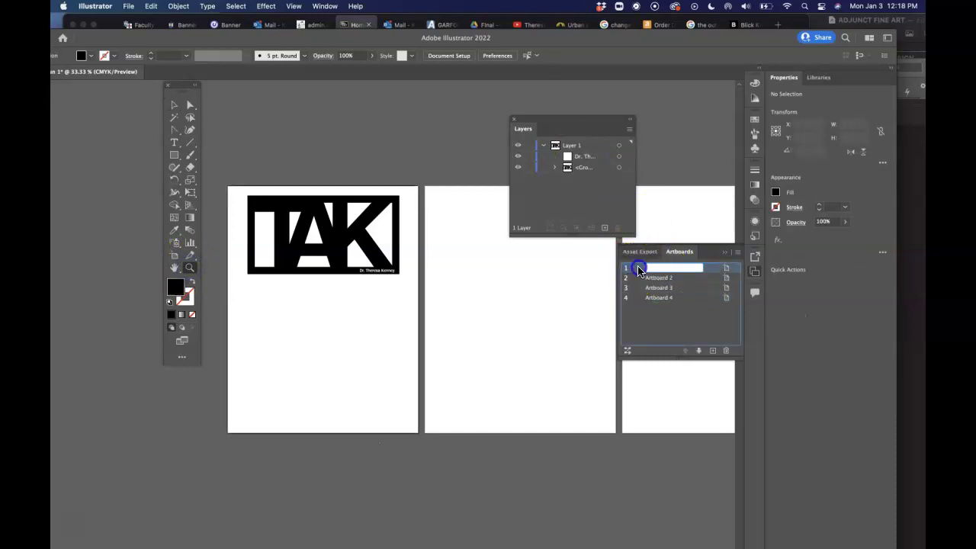
pyautogui.doubleClick(638, 270)
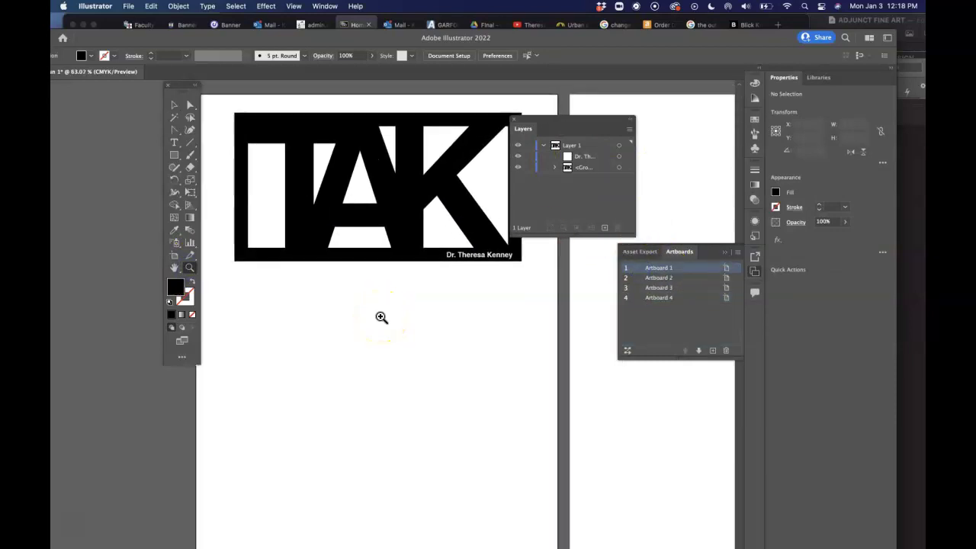
pyautogui.moveTo(544, 121); pyautogui.dragTo(672, 115)
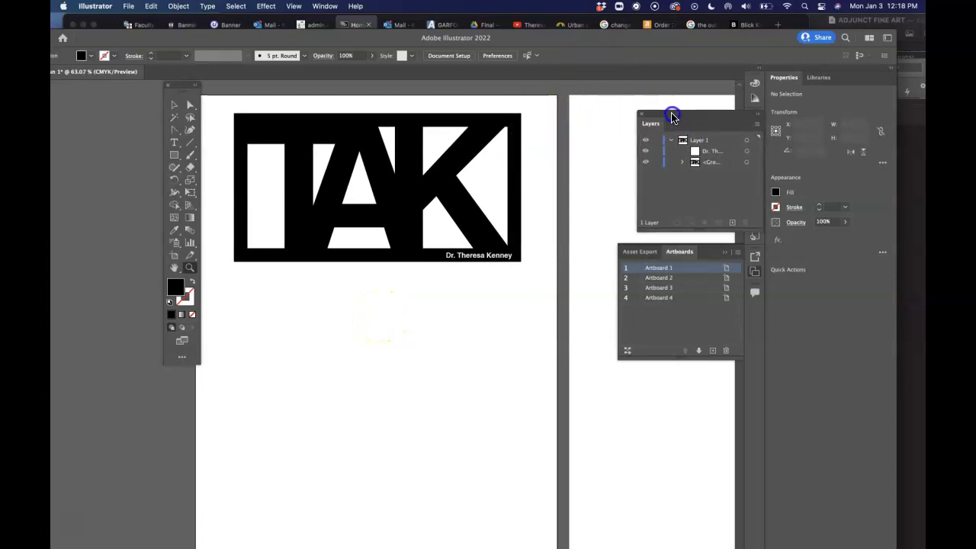
pyautogui.click(484, 267)
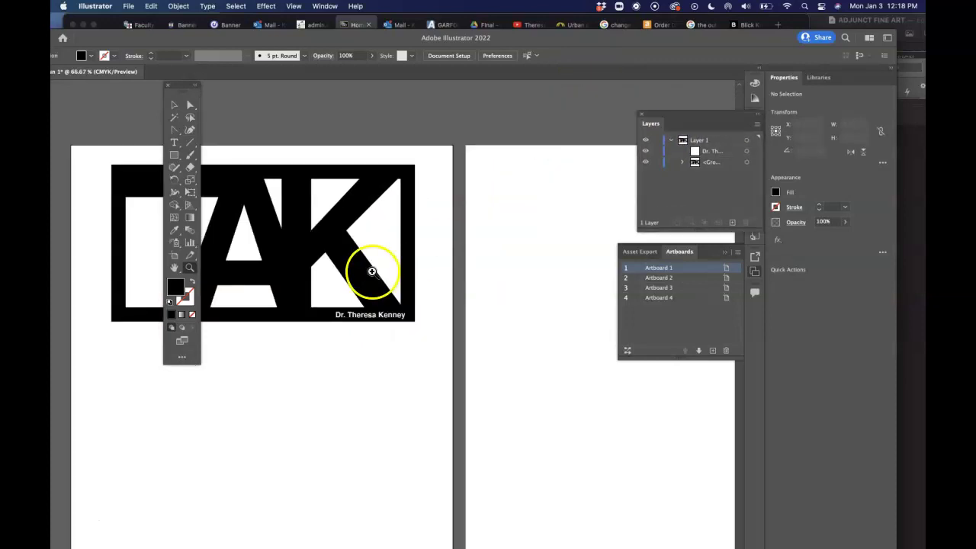
# Drag the name caption above Artboard 1 and marquee-select the whole TAK logo group.
pyautogui.click(170, 105)
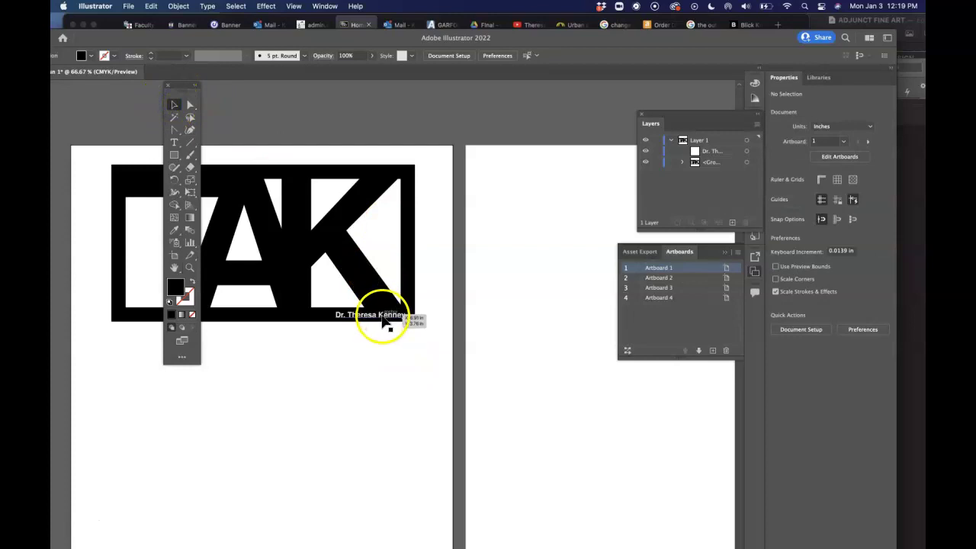
pyautogui.moveTo(384, 322); pyautogui.dragTo(420, 124)
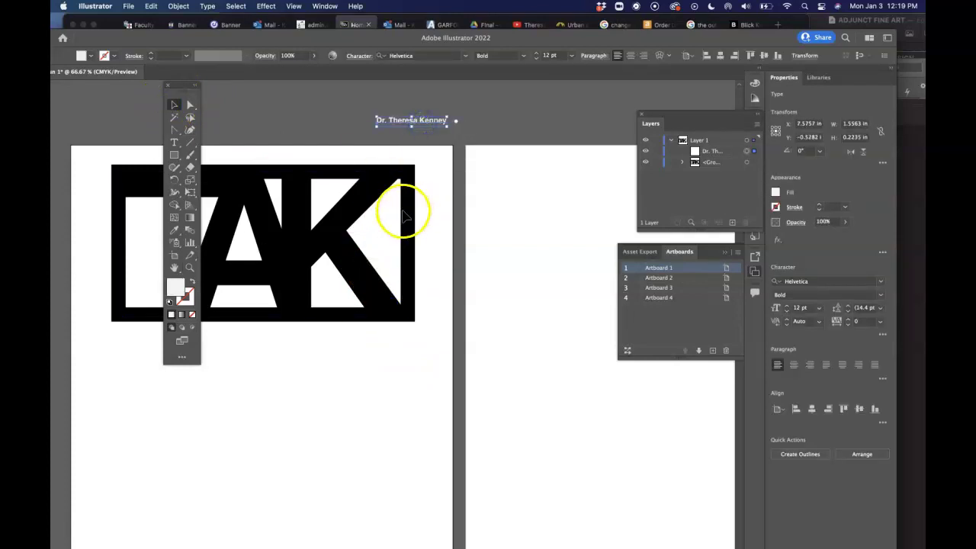
pyautogui.hscroll(-5, 404, 213)
pyautogui.hscroll(-3, 396, 199)
pyautogui.scroll(1, 397, 198)
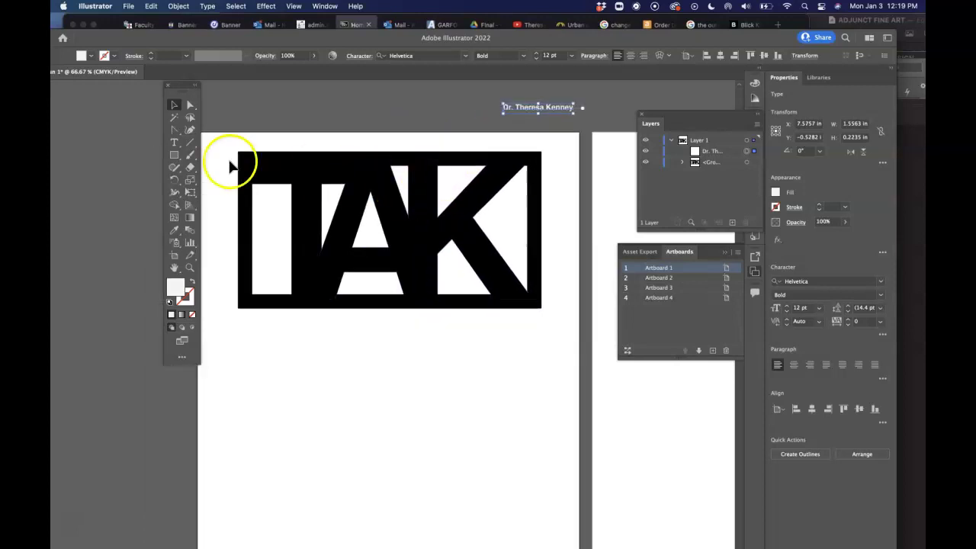
pyautogui.moveTo(228, 153); pyautogui.dragTo(552, 318)
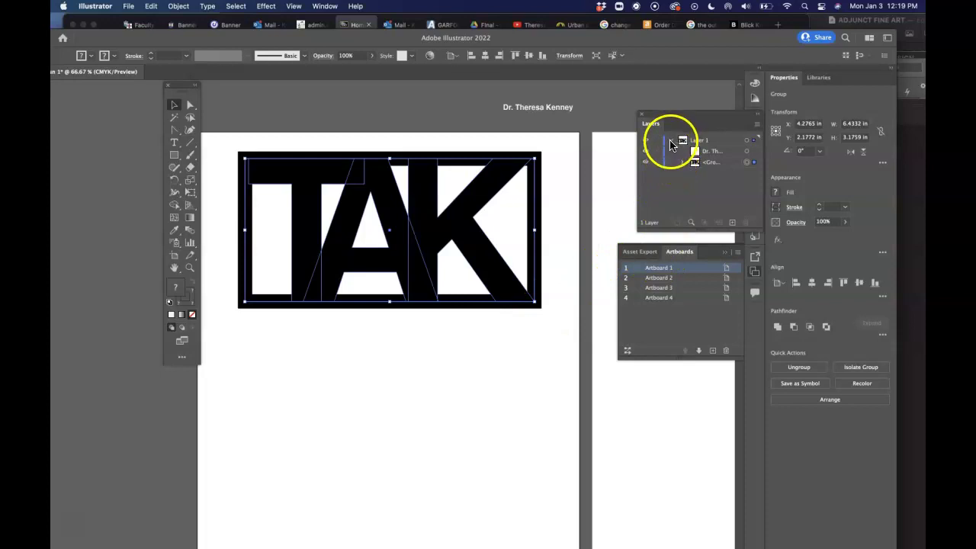
# Expand the logo group, rotate the TAK logo to 270° vertical, and move it down.
pyautogui.click(682, 163)
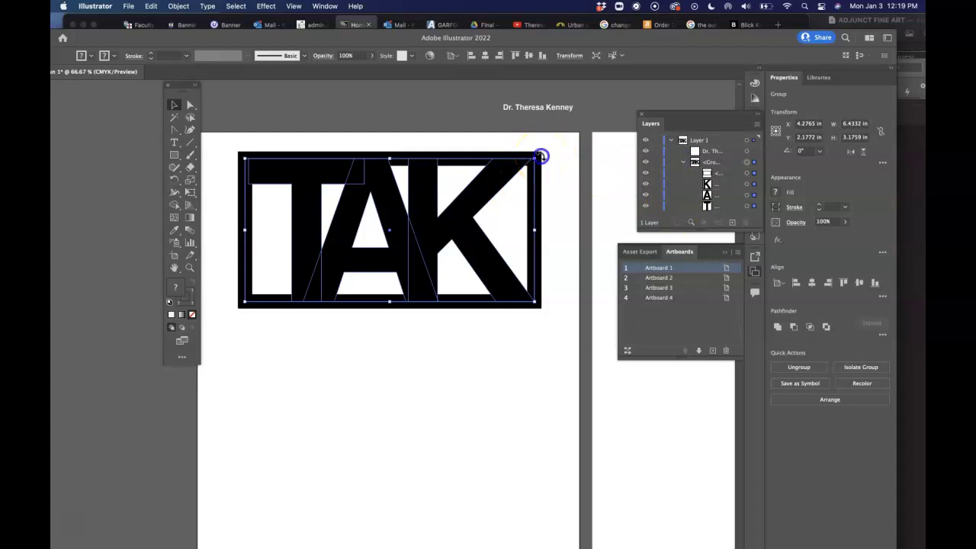
pyautogui.moveTo(540, 156); pyautogui.dragTo(448, 378)
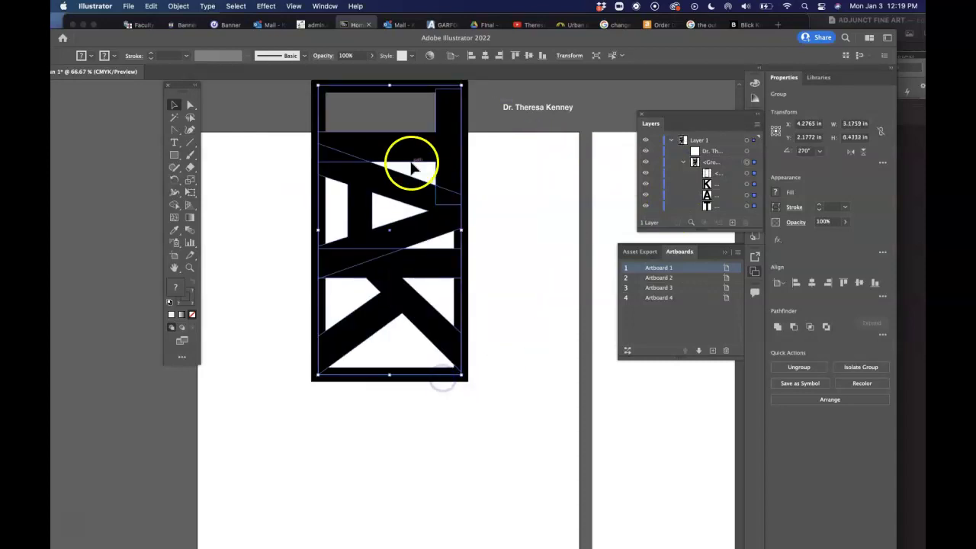
pyautogui.moveTo(414, 144); pyautogui.dragTo(414, 227)
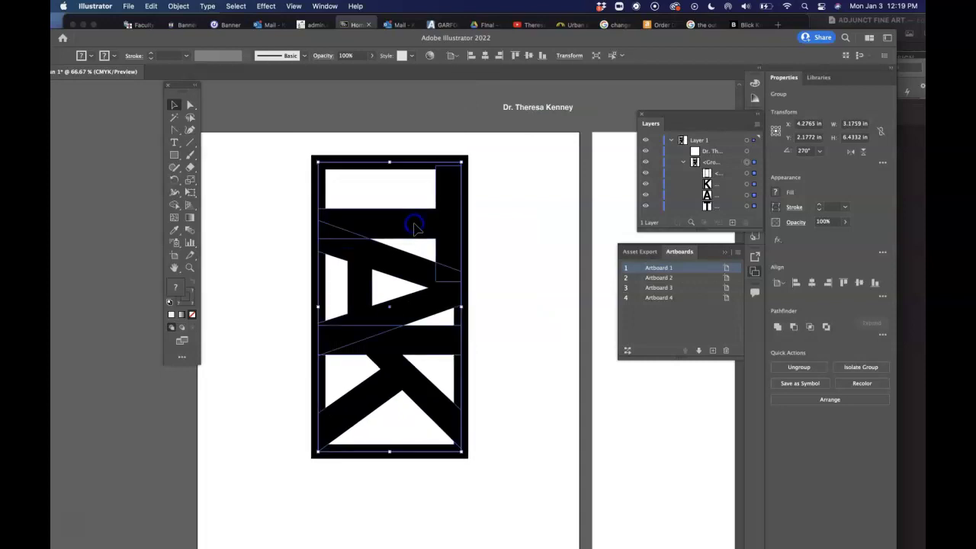
pyautogui.scroll(-2, 414, 229)
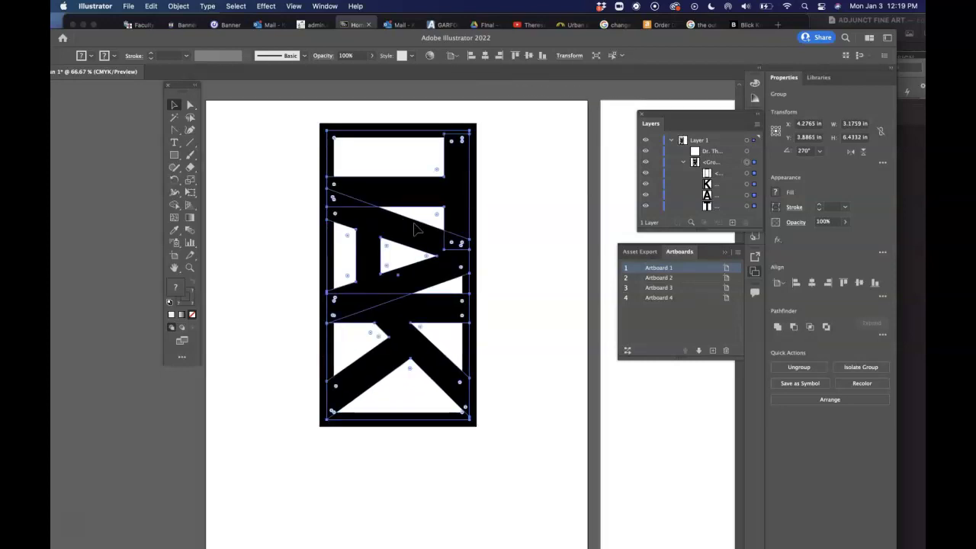
pyautogui.press('super+minus')
pyautogui.press('super+minus')
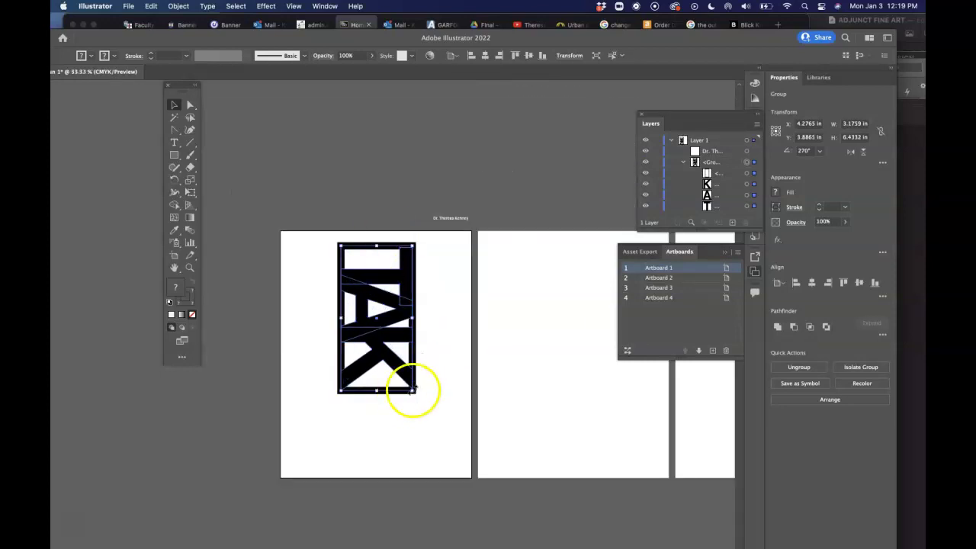
# Scale the TAK group up to fill Artboard 1, shift it left, and place the name credit inside.
pyautogui.moveTo(414, 391); pyautogui.dragTo(450, 465)
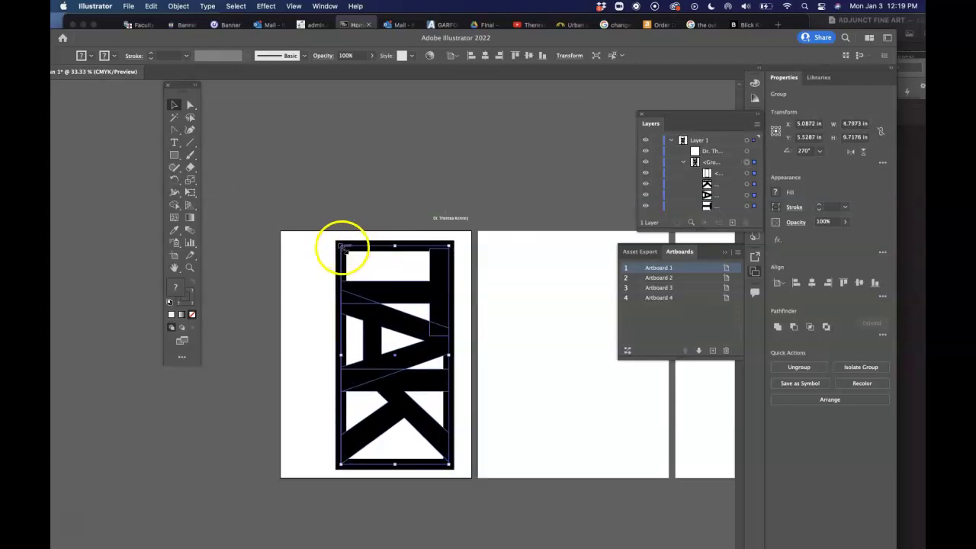
pyautogui.moveTo(341, 244); pyautogui.dragTo(333, 242)
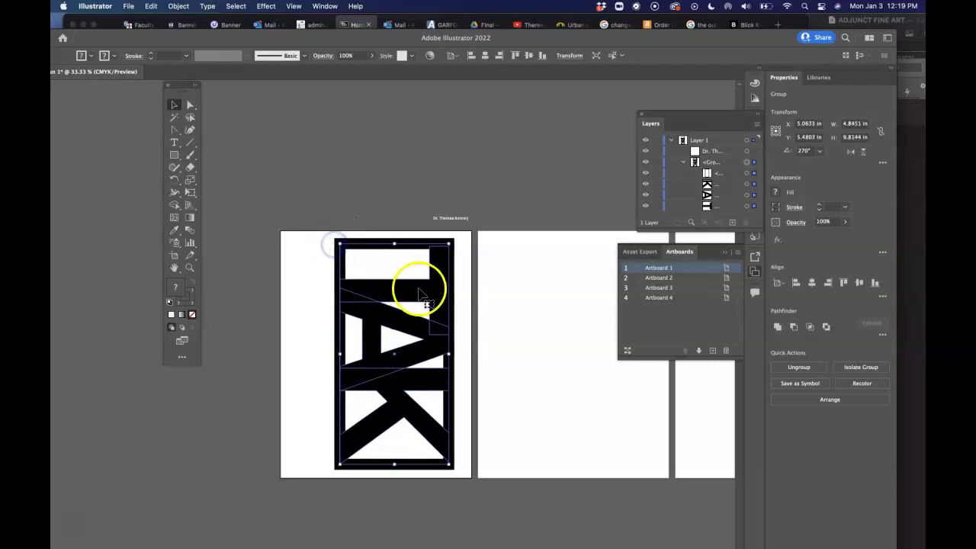
pyautogui.moveTo(424, 292); pyautogui.dragTo(414, 294)
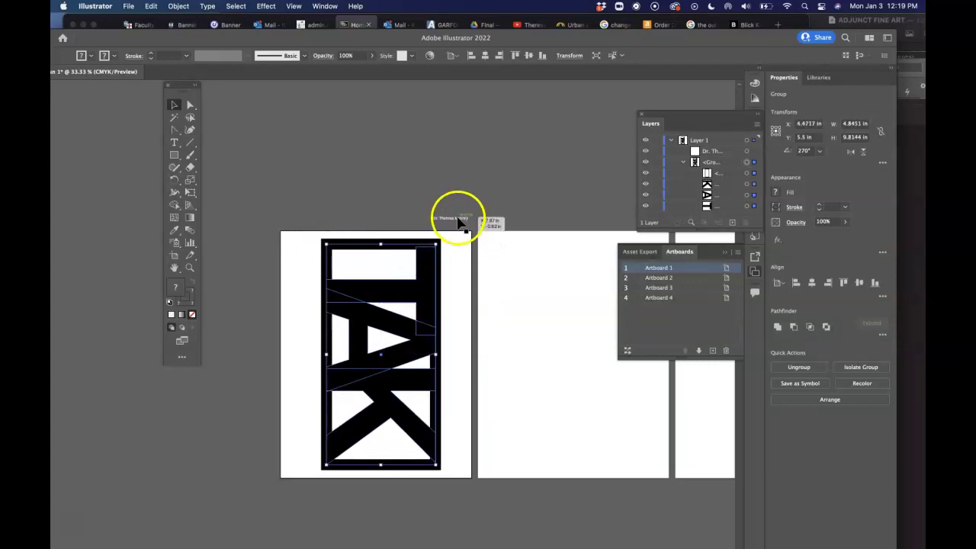
pyautogui.moveTo(459, 220); pyautogui.dragTo(422, 389)
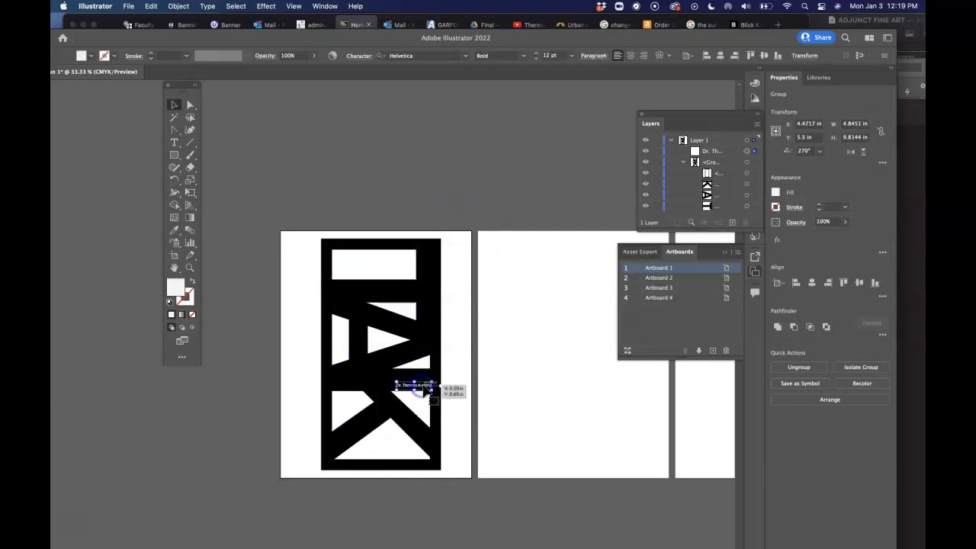
pyautogui.click(463, 367)
pyautogui.hscroll(5, 462, 359)
pyautogui.scroll(-2, 462, 358)
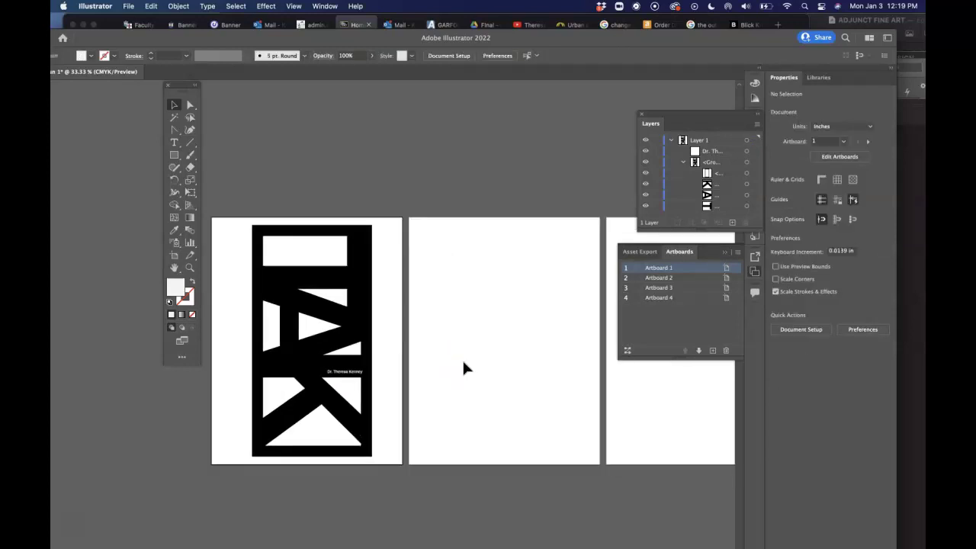
# Set Artboard 2 to landscape orientation, 11 in by 8.5 in, in Artboard Options.
pyautogui.click(457, 304)
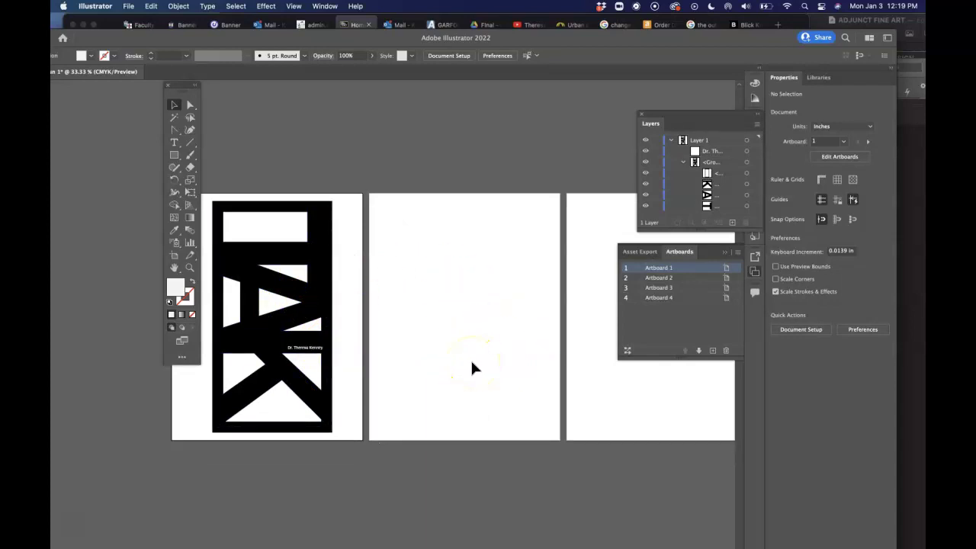
pyautogui.click(660, 278)
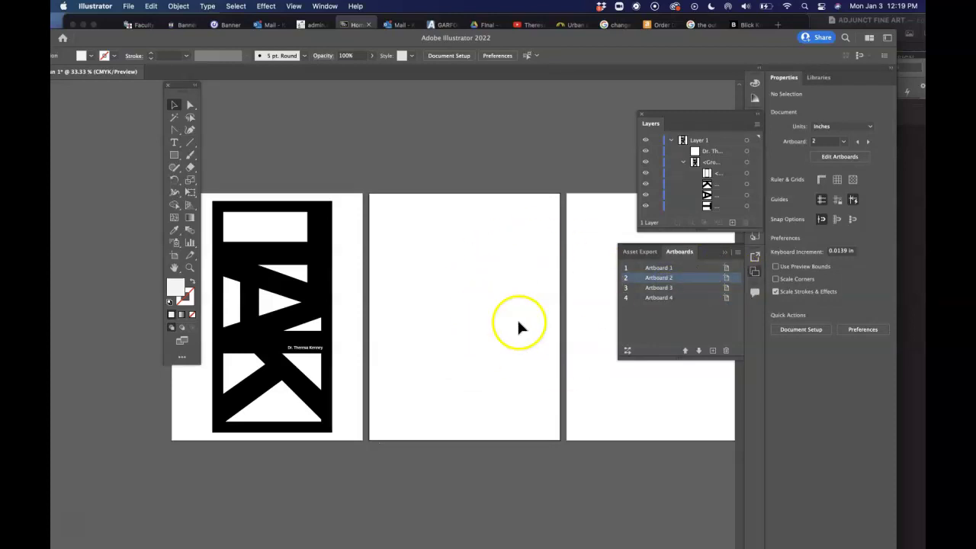
pyautogui.click(726, 279)
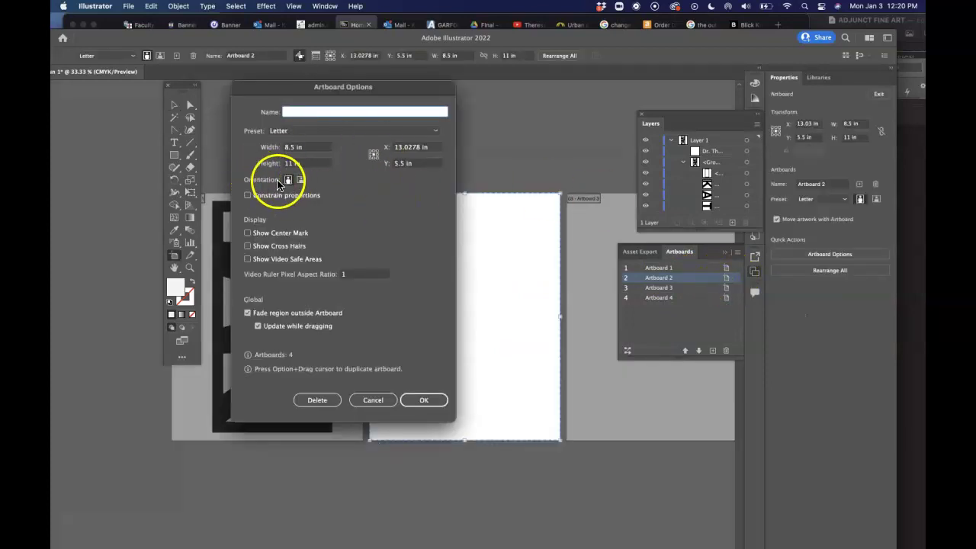
pyautogui.click(301, 181)
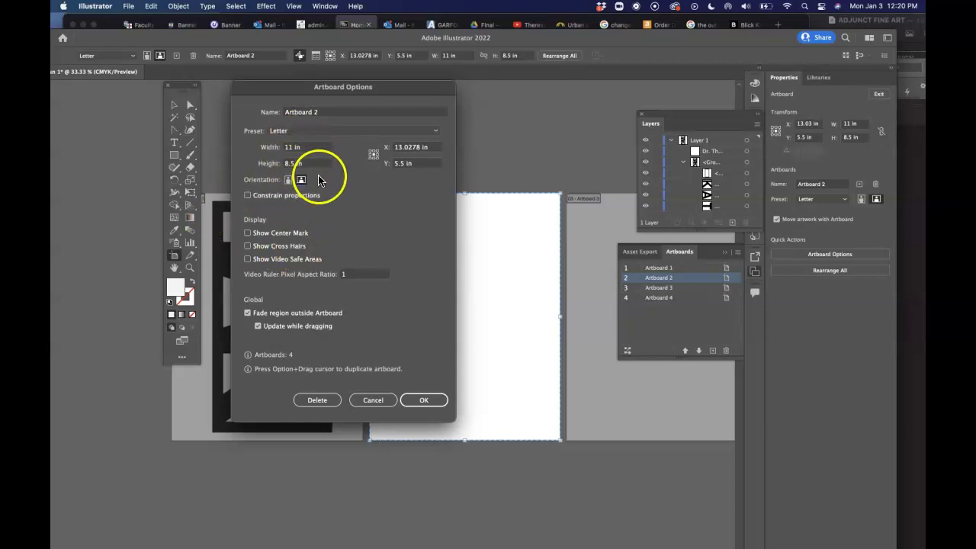
pyautogui.click(425, 401)
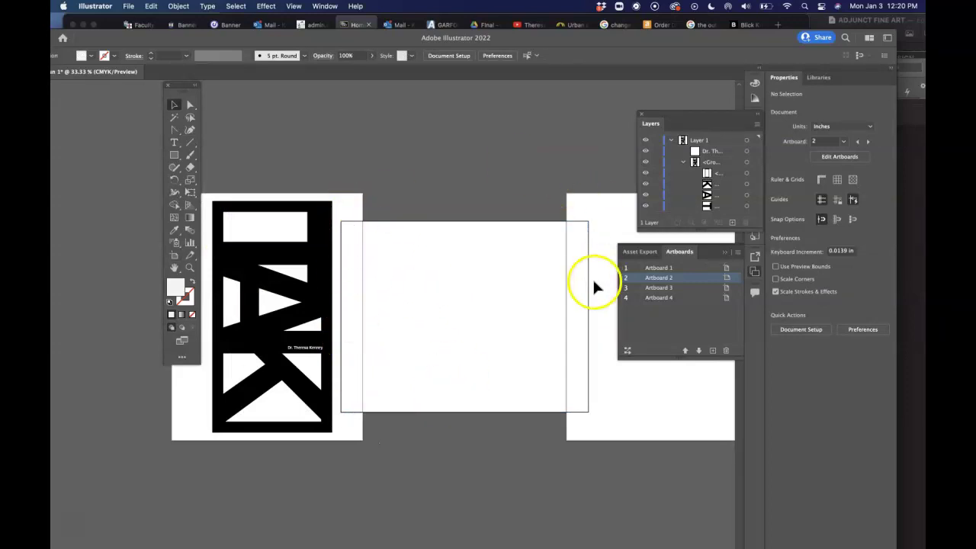
# Rearrange all artboards into a single row with 2 in spacing.
pyautogui.click(627, 352)
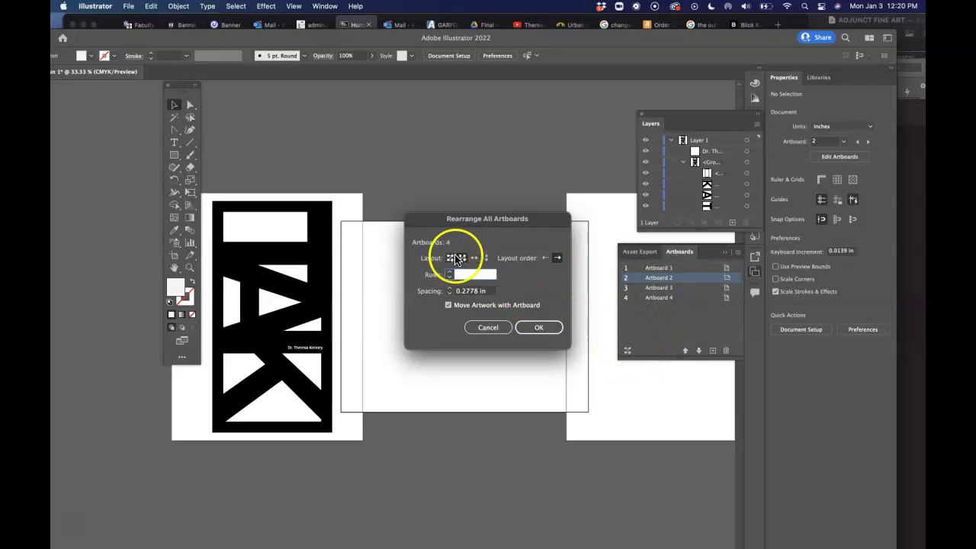
pyautogui.click(487, 258)
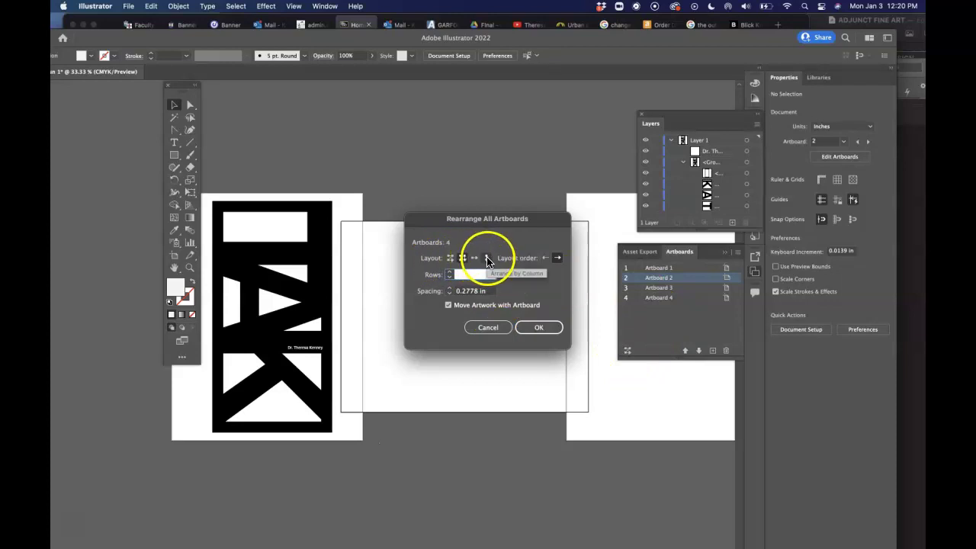
pyautogui.click(463, 259)
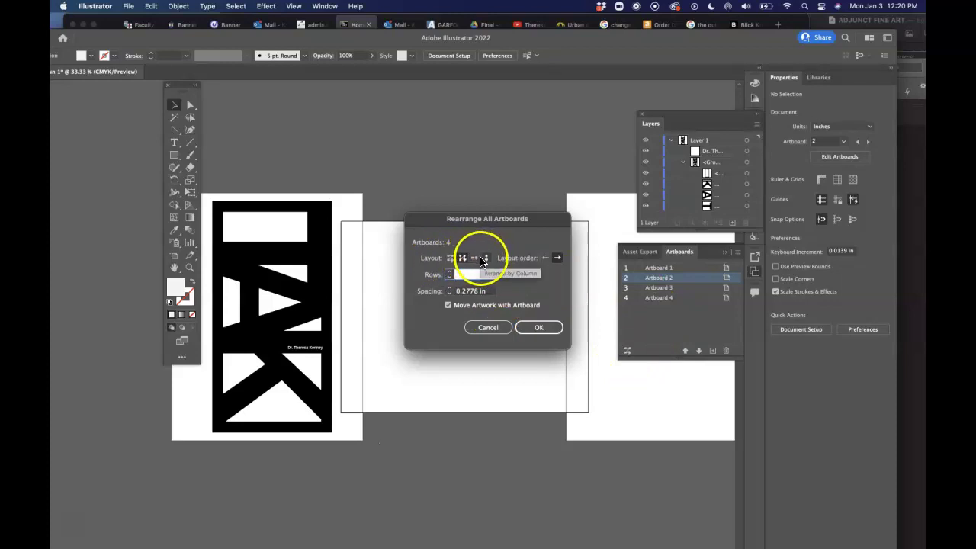
pyautogui.click(450, 276)
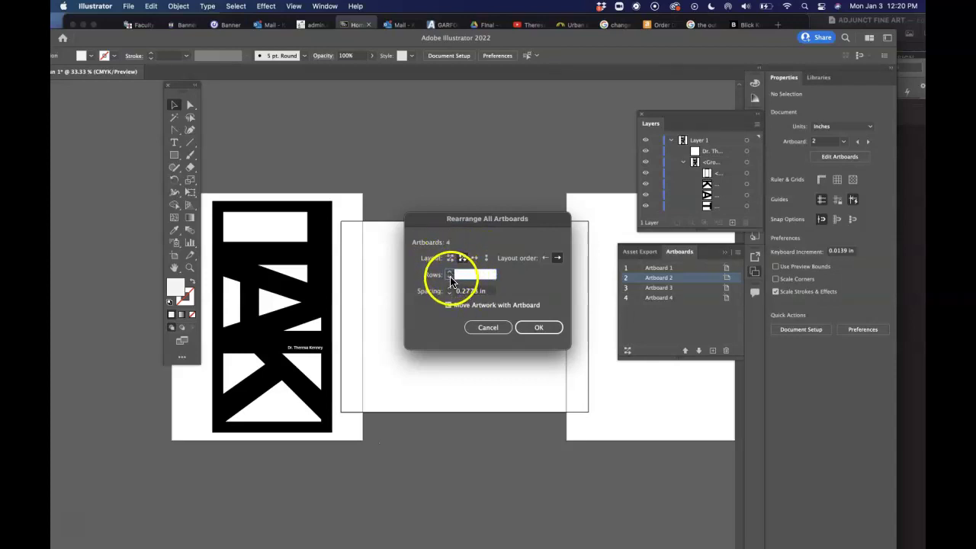
pyautogui.click(462, 258)
pyautogui.click(486, 257)
pyautogui.click(465, 258)
pyautogui.click(487, 259)
pyautogui.click(463, 258)
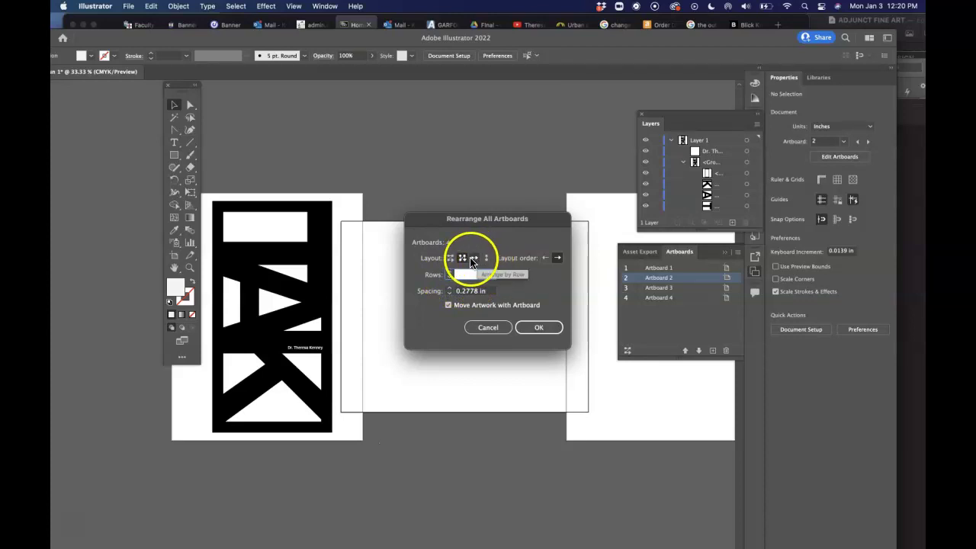
pyautogui.click(475, 259)
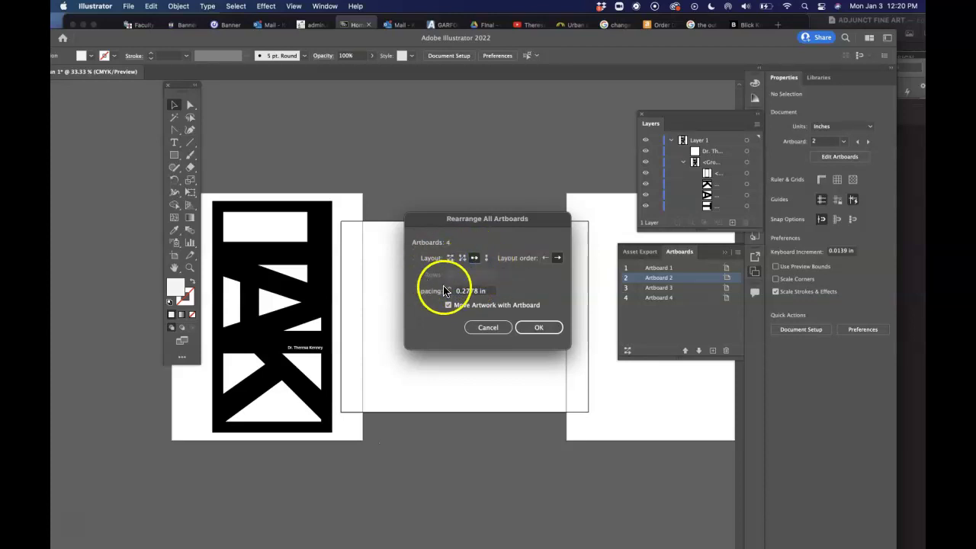
pyautogui.moveTo(490, 295); pyautogui.dragTo(450, 292)
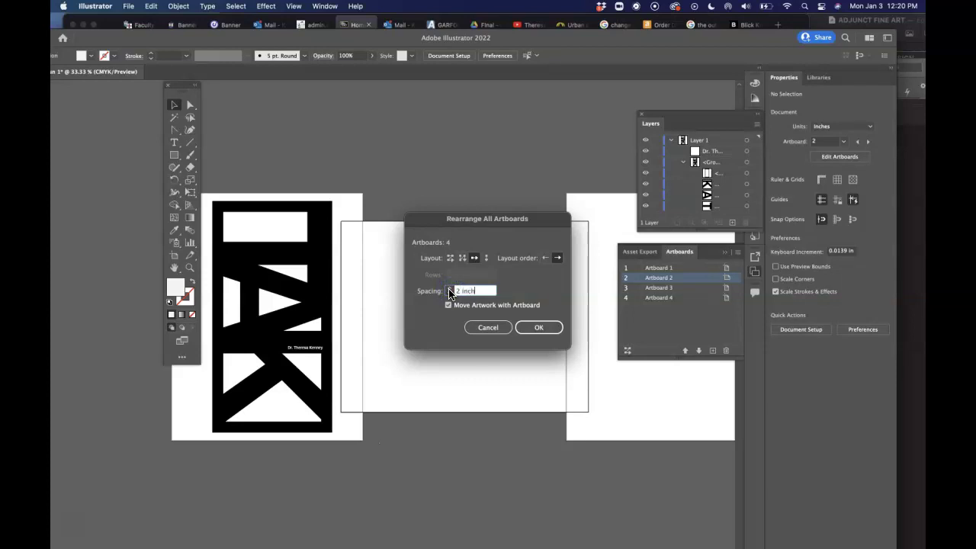
pyautogui.click(538, 327)
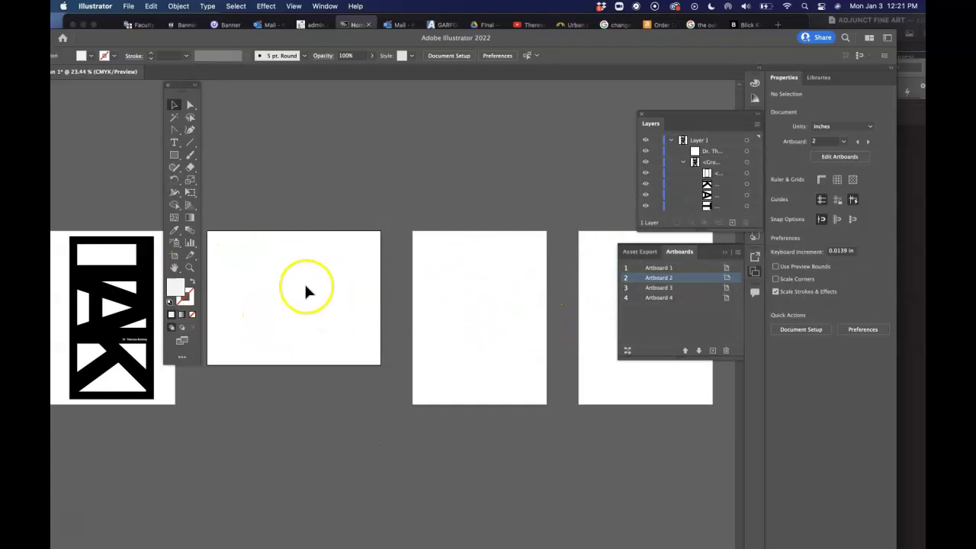
# Set Artboard 4 to landscape orientation, 11 in by 8.5 in, in Artboard Options.
pyautogui.hscroll(3, 487, 328)
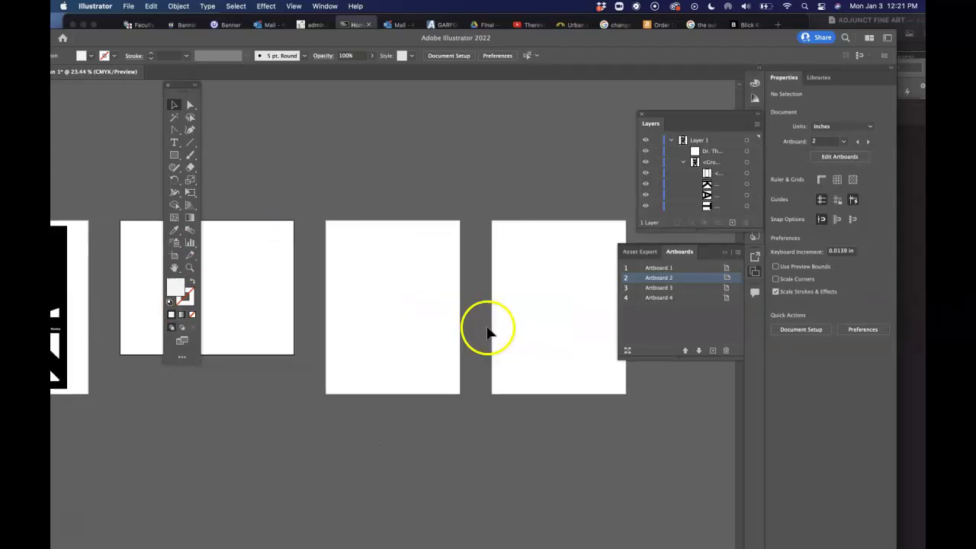
pyautogui.click(660, 297)
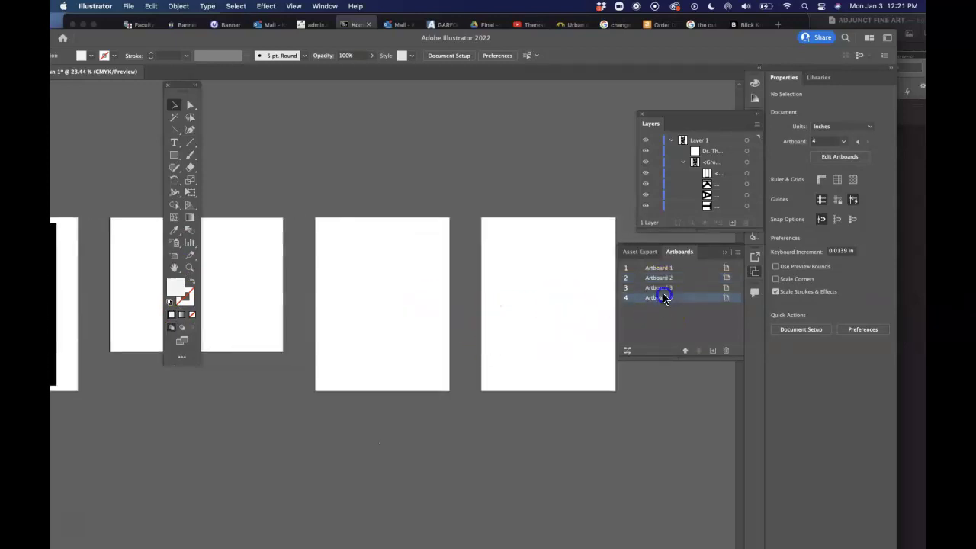
pyautogui.click(723, 297)
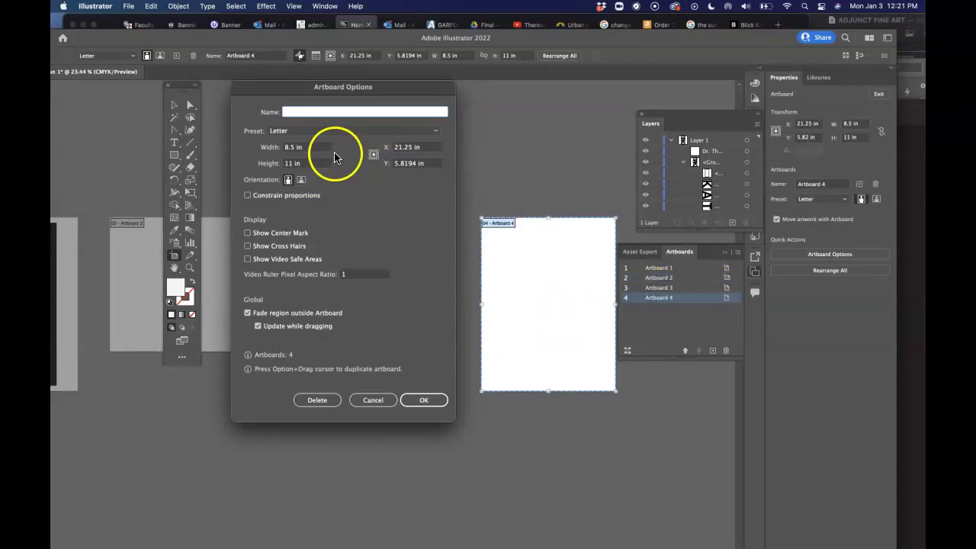
pyautogui.click(301, 181)
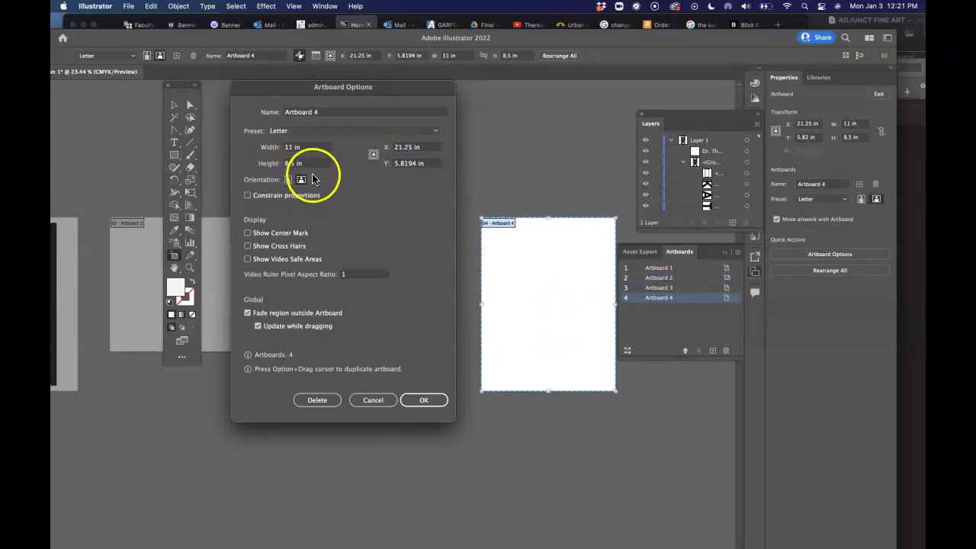
pyautogui.click(427, 400)
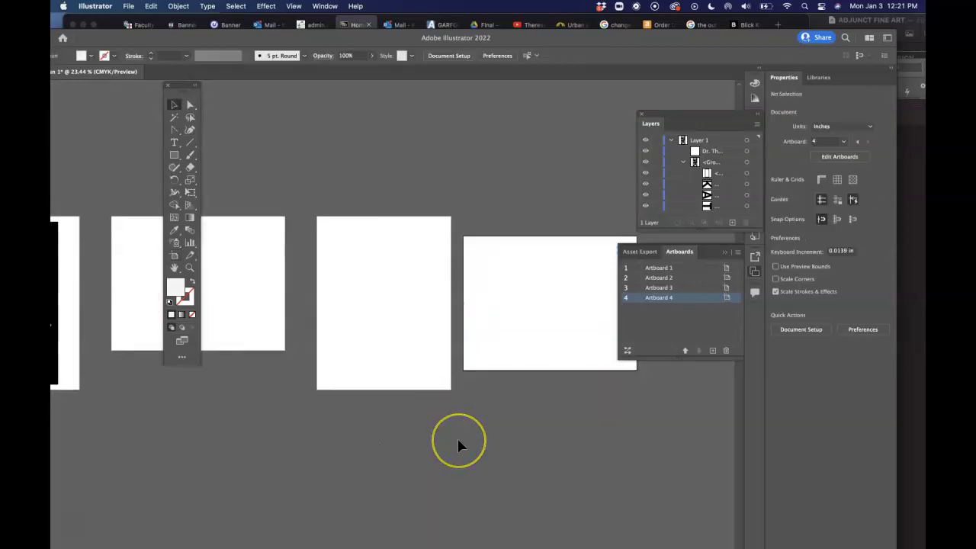
pyautogui.hscroll(-10, 457, 442)
pyautogui.hscroll(3, 458, 442)
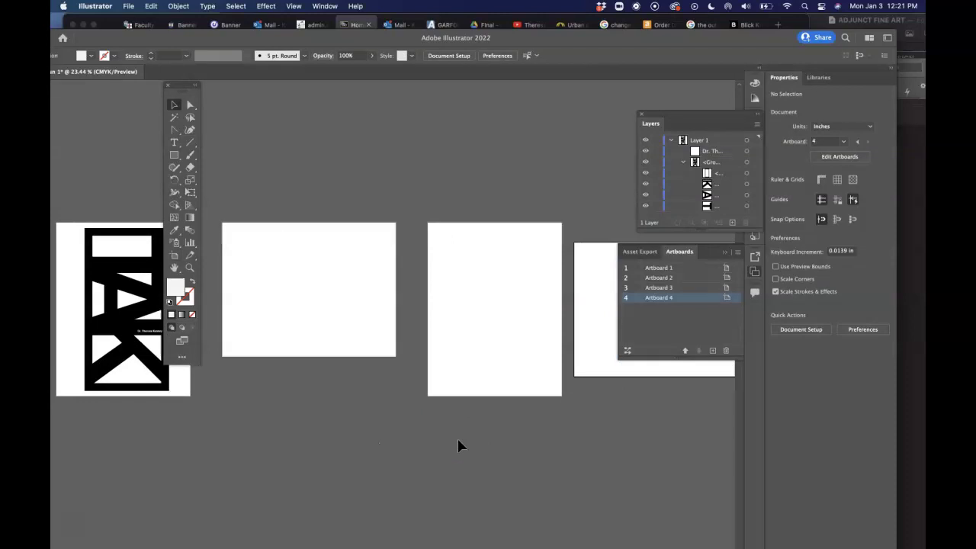
pyautogui.hscroll(-5, 458, 442)
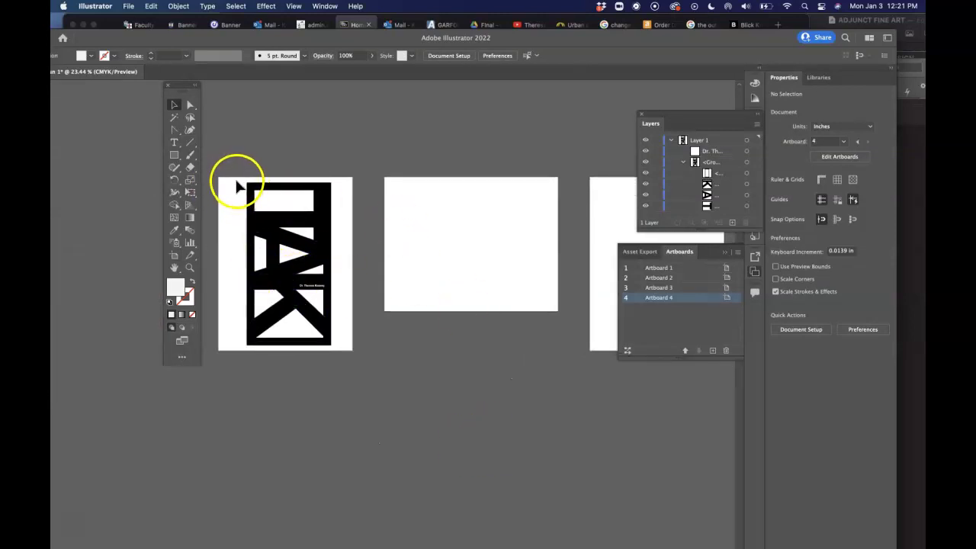
# Copy the TAK artwork from Artboard 1 and paste it onto Artboard 2.
pyautogui.click(239, 187)
pyautogui.moveTo(338, 348); pyautogui.dragTo(338, 349)
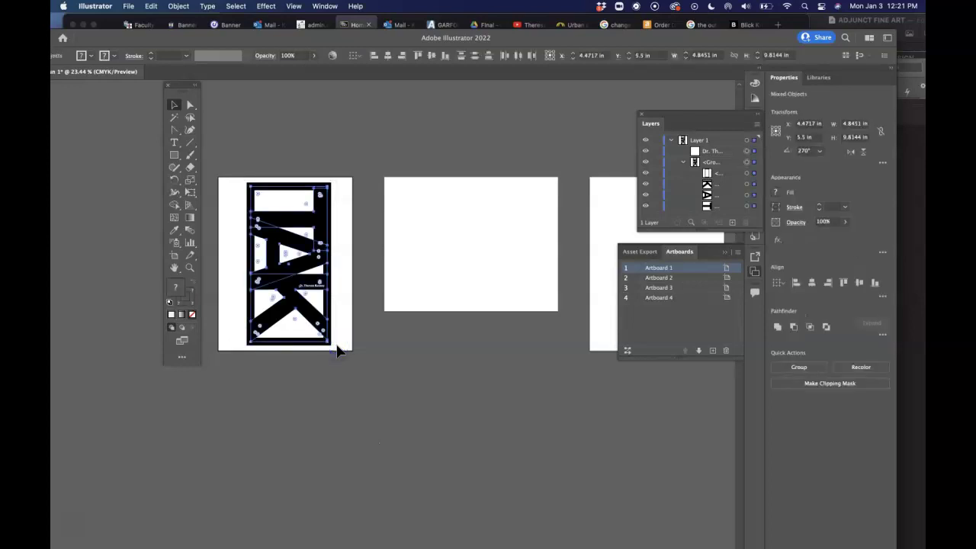
pyautogui.click(435, 321)
pyautogui.click(461, 268)
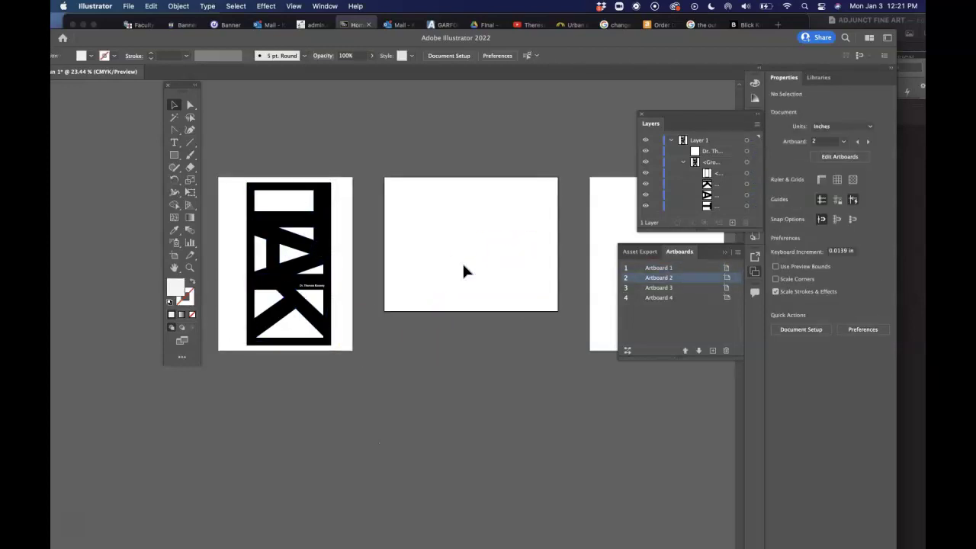
pyautogui.press('super+v')
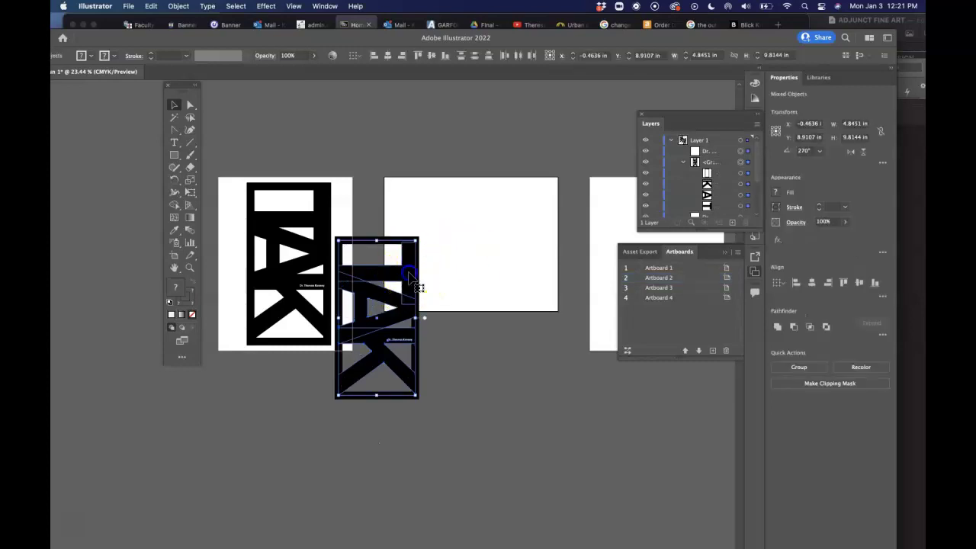
pyautogui.moveTo(400, 290); pyautogui.dragTo(494, 248)
# Rotate the pasted copy 90° so TAK reads horizontally, fit it to Artboard 2, and zoom in.
pyautogui.moveTo(508, 377); pyautogui.dragTo(554, 280)
pyautogui.moveTo(561, 246); pyautogui.dragTo(561, 245)
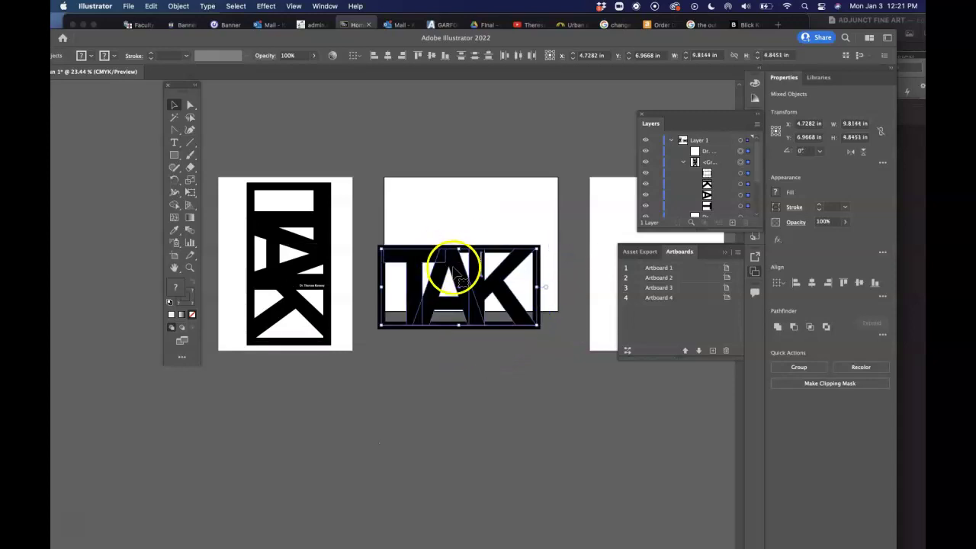
pyautogui.moveTo(452, 268); pyautogui.dragTo(494, 222)
pyautogui.click(190, 269)
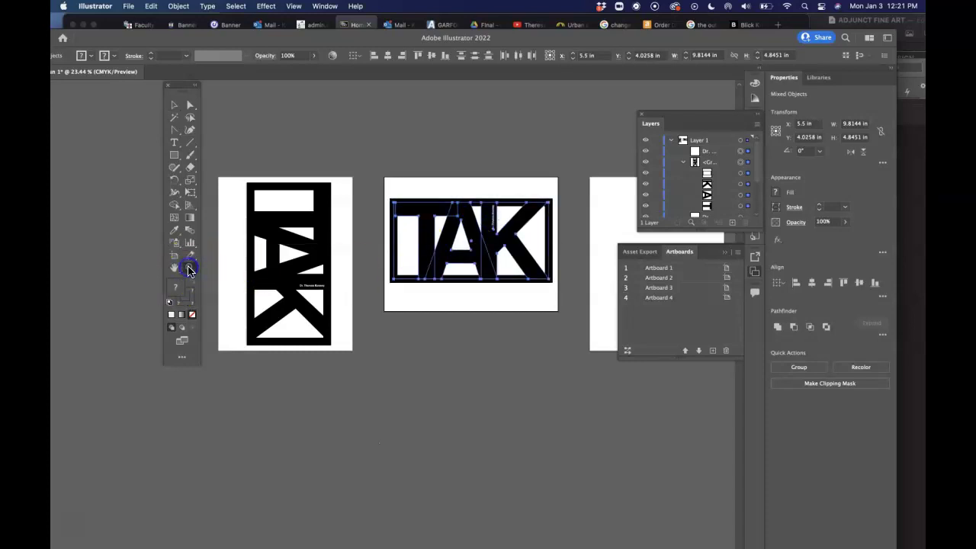
pyautogui.moveTo(498, 157); pyautogui.dragTo(579, 536)
pyautogui.click(178, 104)
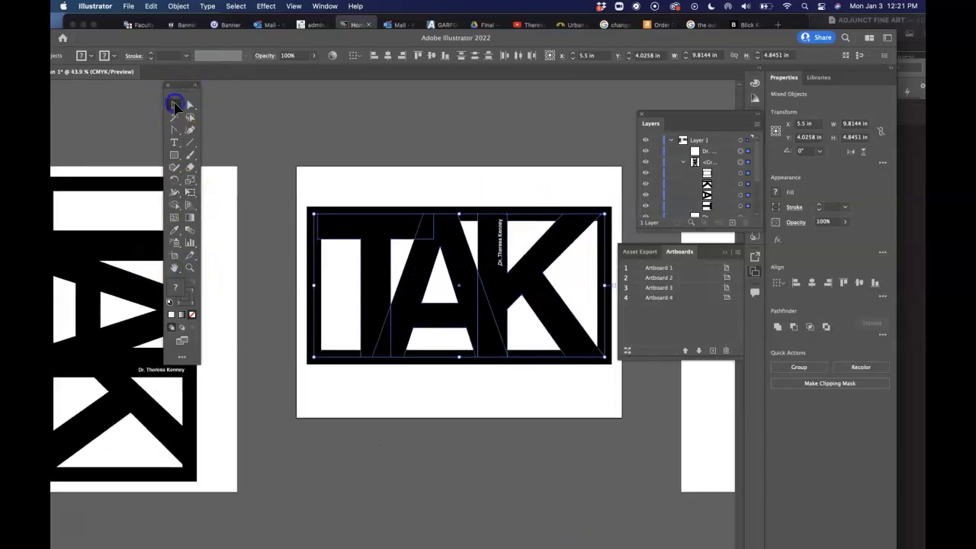
pyautogui.moveTo(501, 241); pyautogui.dragTo(709, 194)
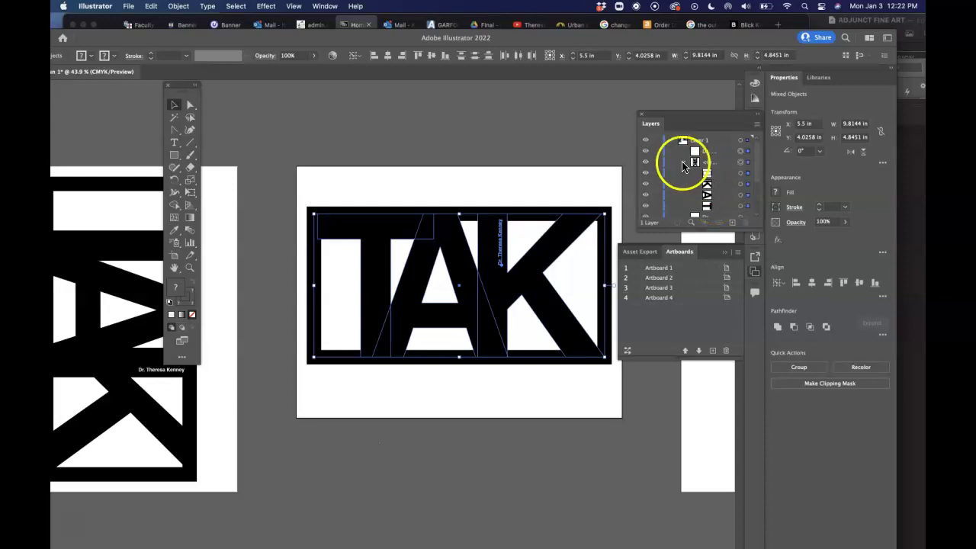
# Collapse the Layers list and ungroup the horizontal TAK copy with Object > Ungroup.
pyautogui.click(685, 163)
pyautogui.click(684, 185)
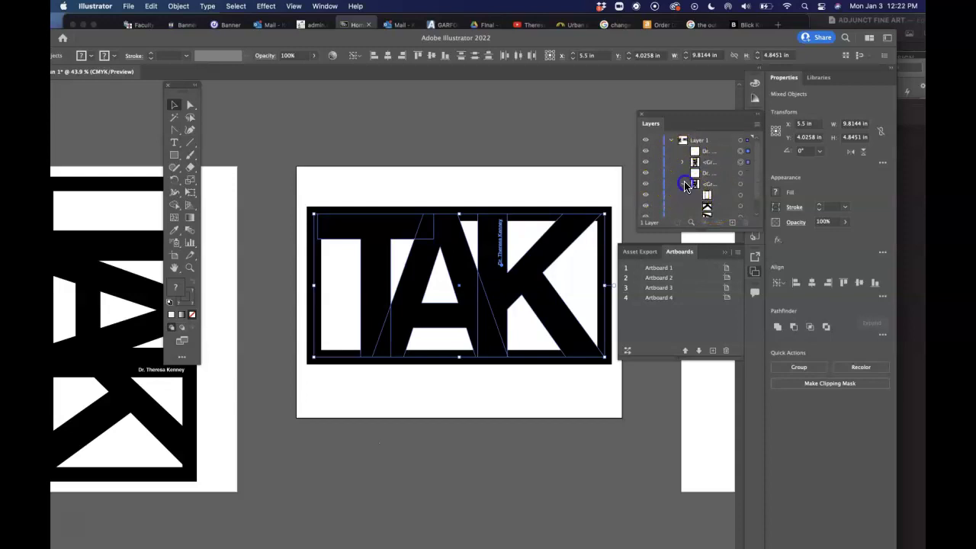
pyautogui.click(670, 141)
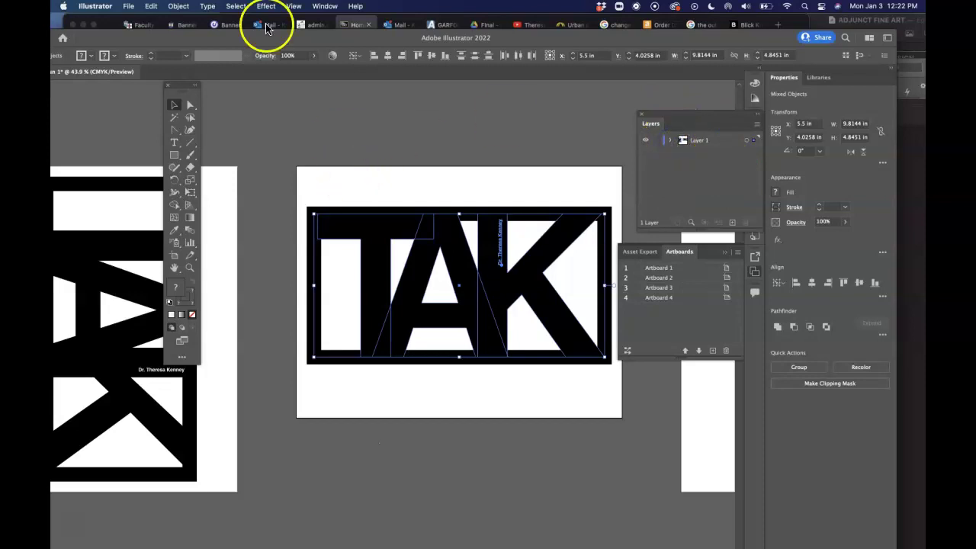
pyautogui.click(178, 6)
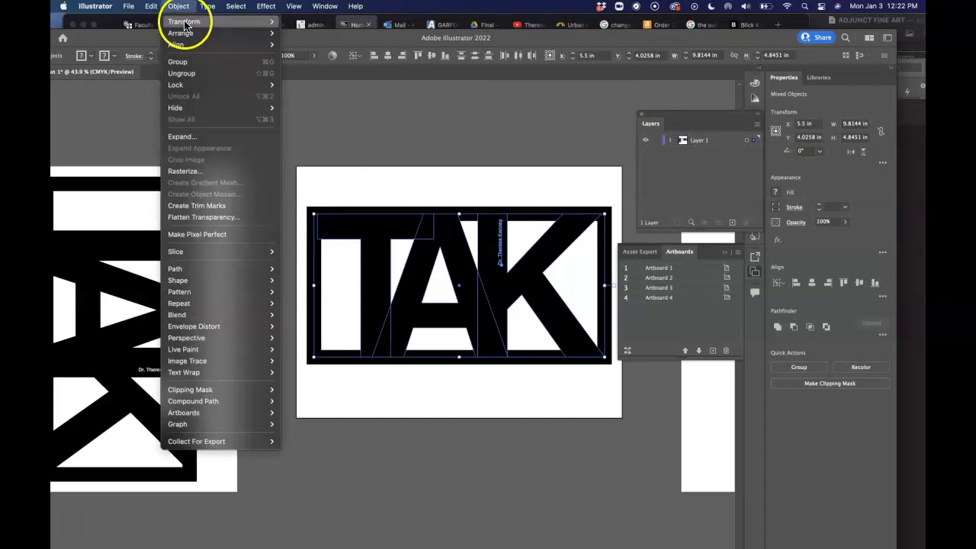
pyautogui.click(267, 75)
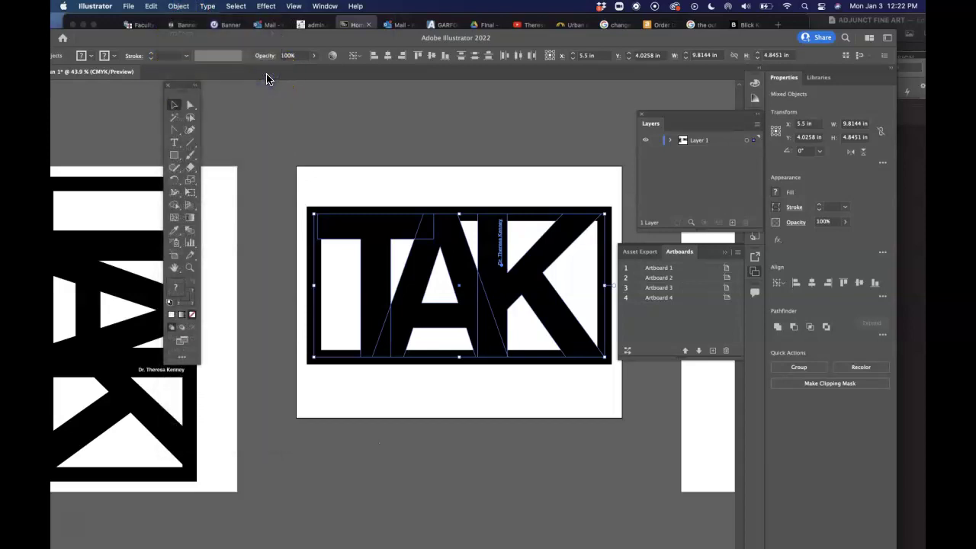
# Rotate the name text to 0° and place it in the band's lower-right corner.
pyautogui.click(361, 183)
pyautogui.moveTo(496, 272); pyautogui.dragTo(490, 380)
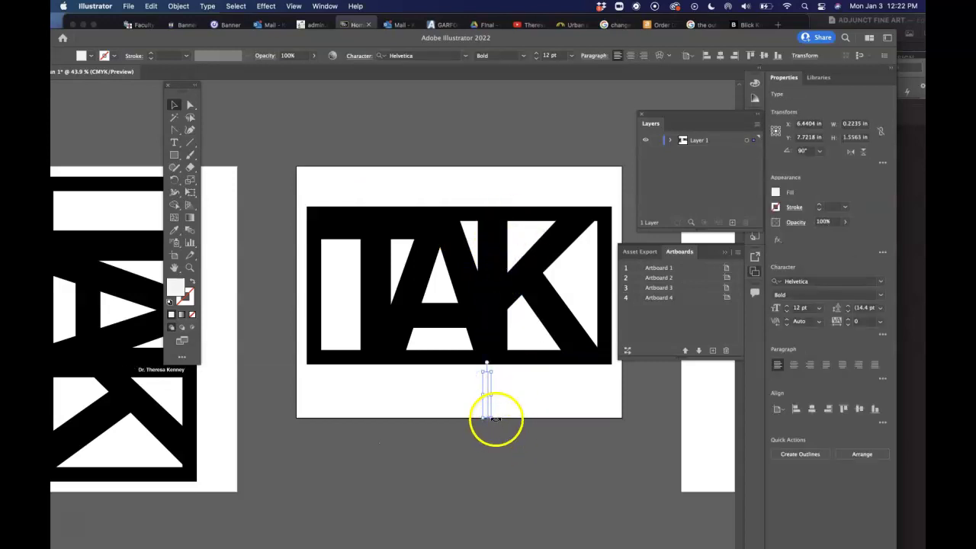
pyautogui.moveTo(496, 418); pyautogui.dragTo(571, 365)
pyautogui.click(503, 384)
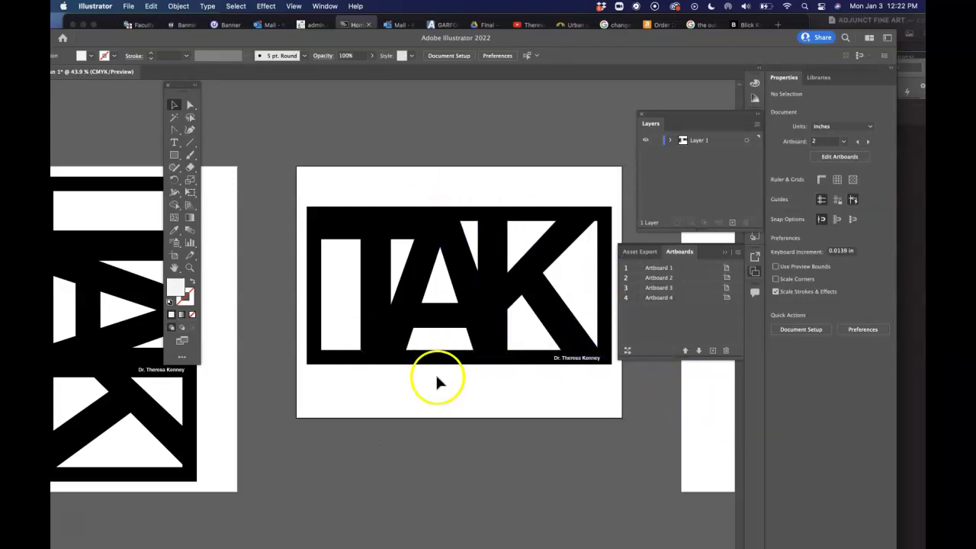
# Start Save As and create a Graphic Design folder on the Desktop.
pyautogui.click(129, 6)
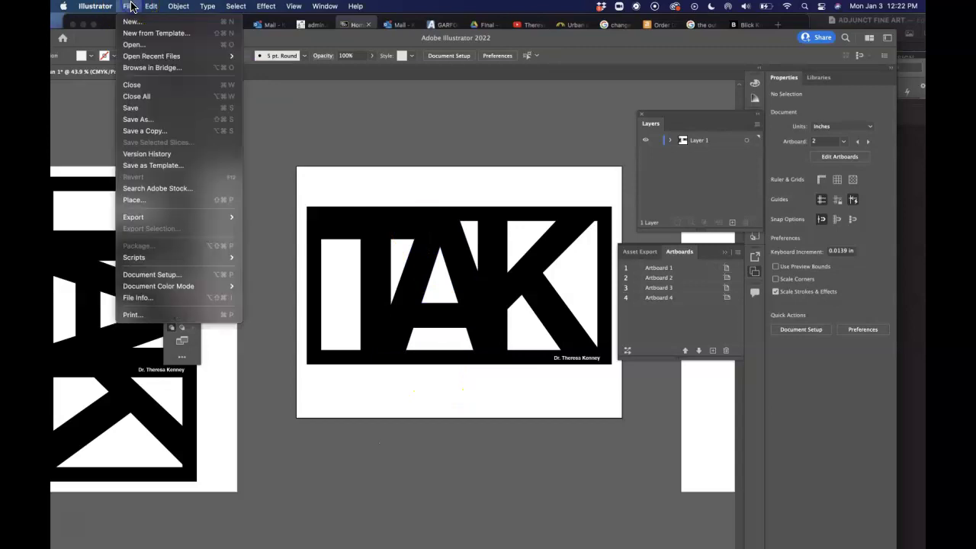
pyautogui.click(138, 120)
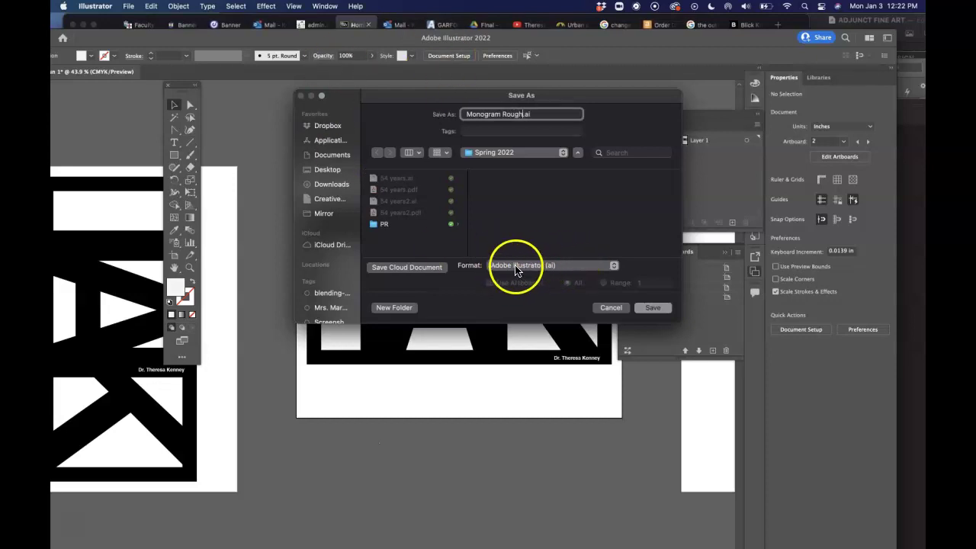
pyautogui.click(332, 172)
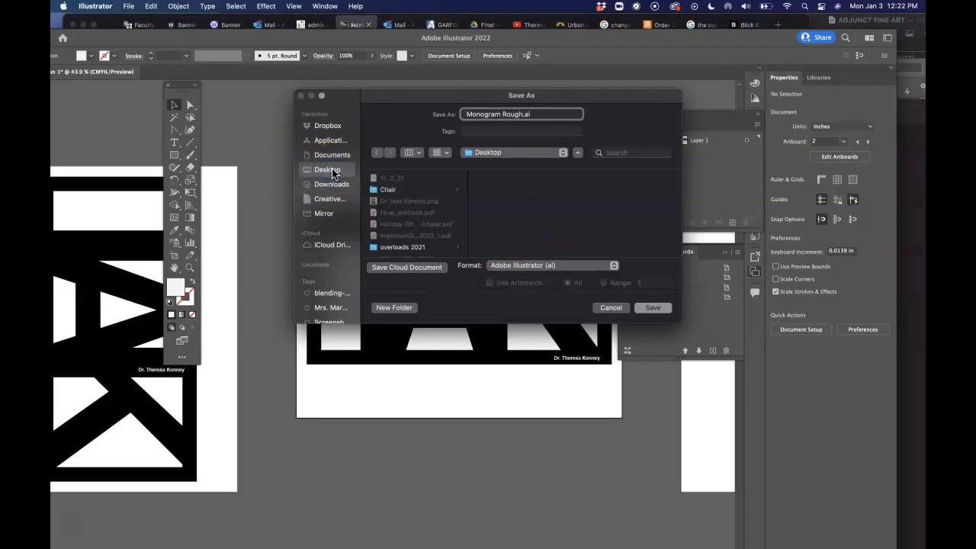
pyautogui.click(396, 308)
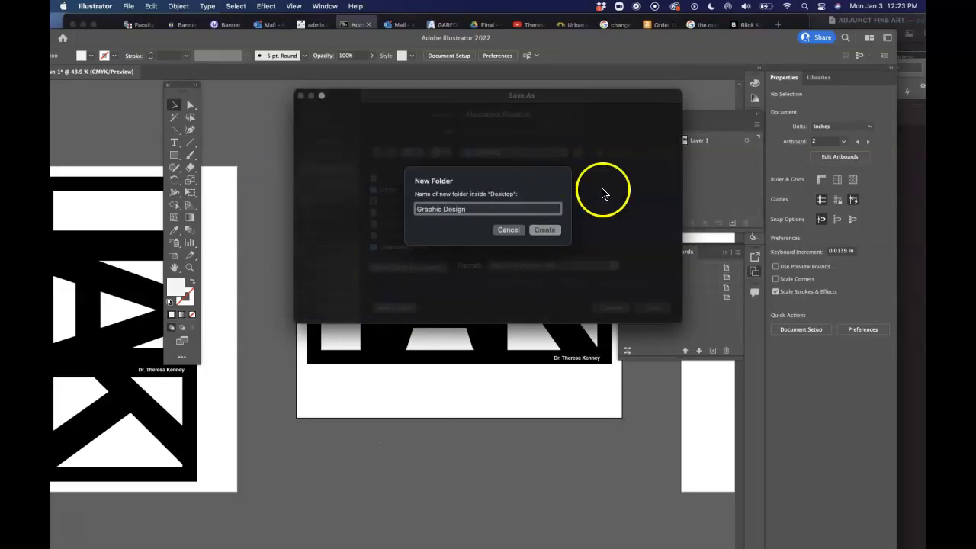
pyautogui.click(543, 230)
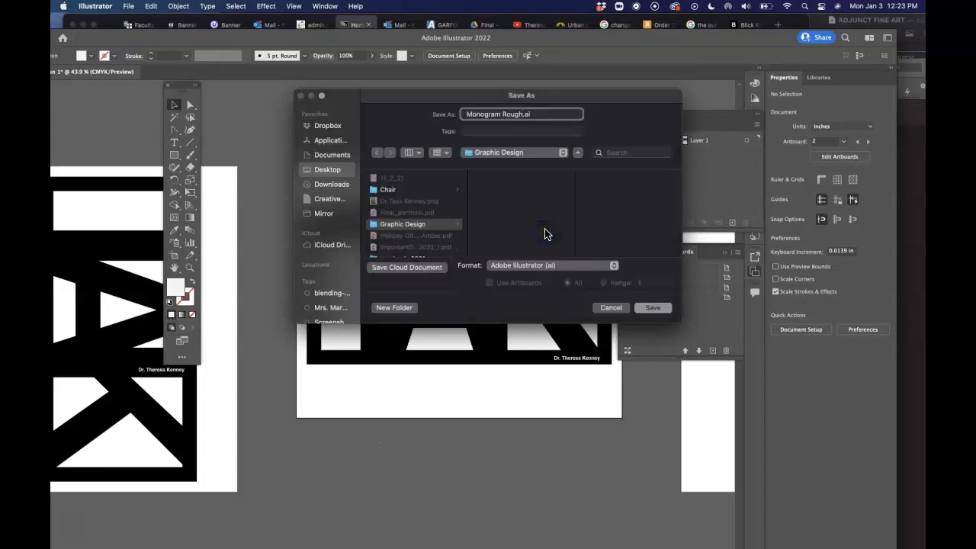
# Create a Monogram folder inside it and save as Monogram Rough.ai.
pyautogui.click(393, 308)
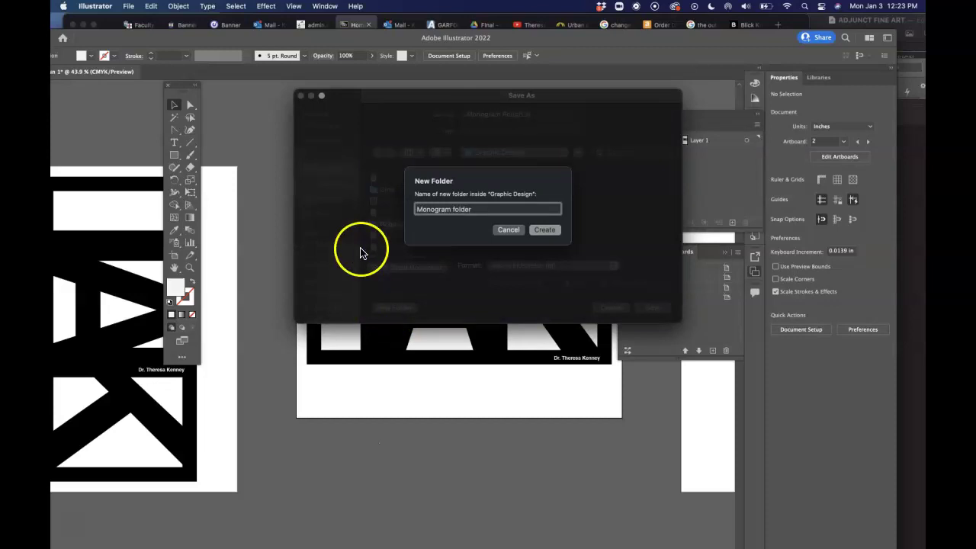
pyautogui.click(544, 230)
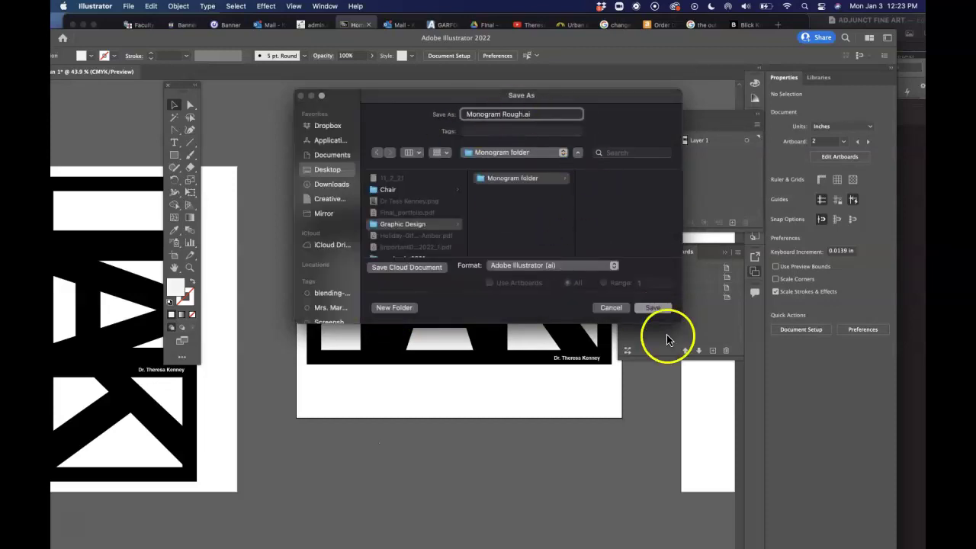
pyautogui.click(654, 307)
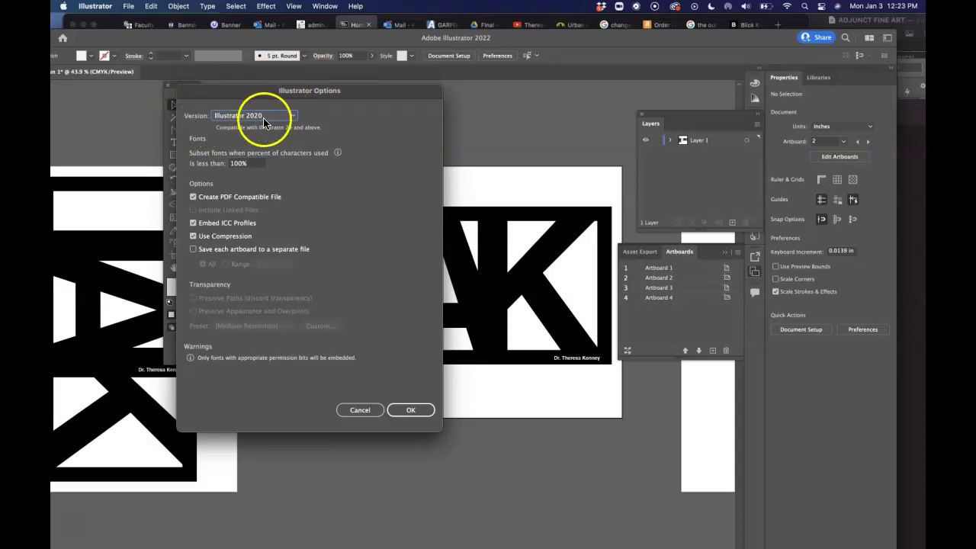
# Save the document as Monogram Rough.ai, keeping the Illustrator 2020 file version.
pyautogui.click(292, 118)
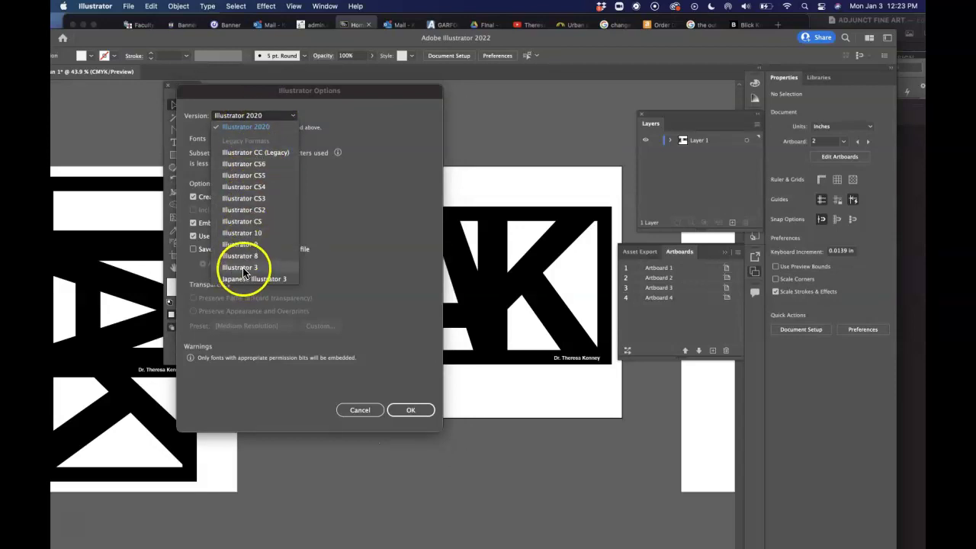
pyautogui.click(253, 130)
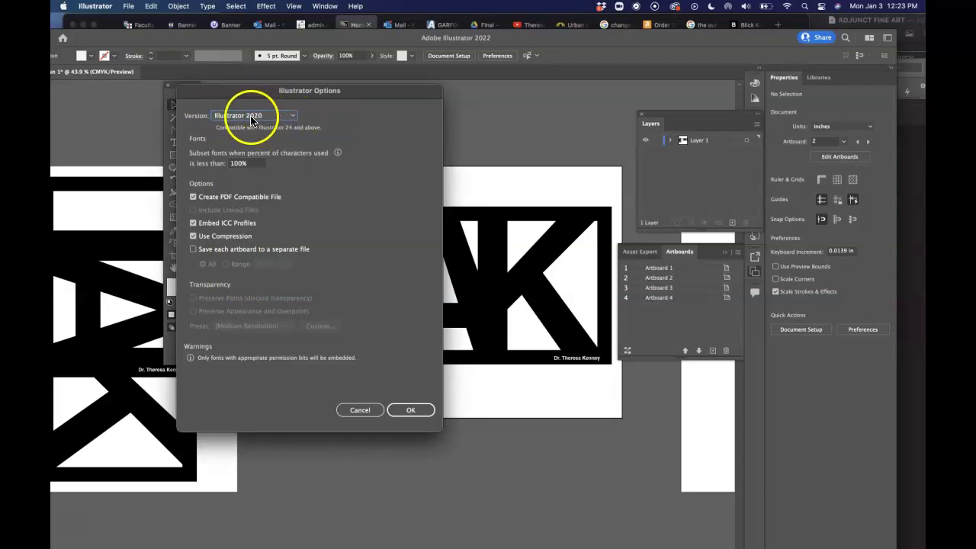
pyautogui.click(413, 411)
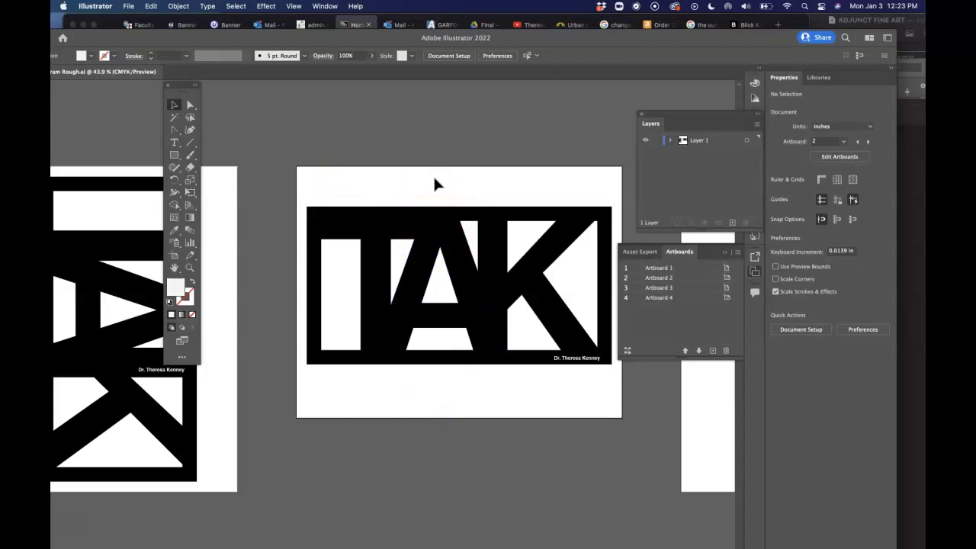
pyautogui.click(322, 149)
pyautogui.click(460, 174)
# Save a copy as Monogram Rough.pdf in Adobe PDF format into the Monogram folder.
pyautogui.click(128, 6)
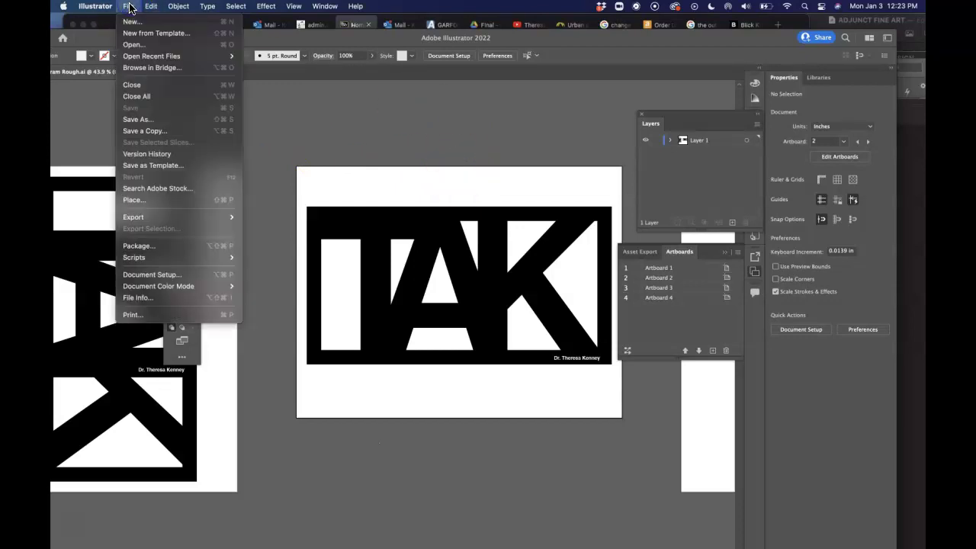
pyautogui.click(138, 120)
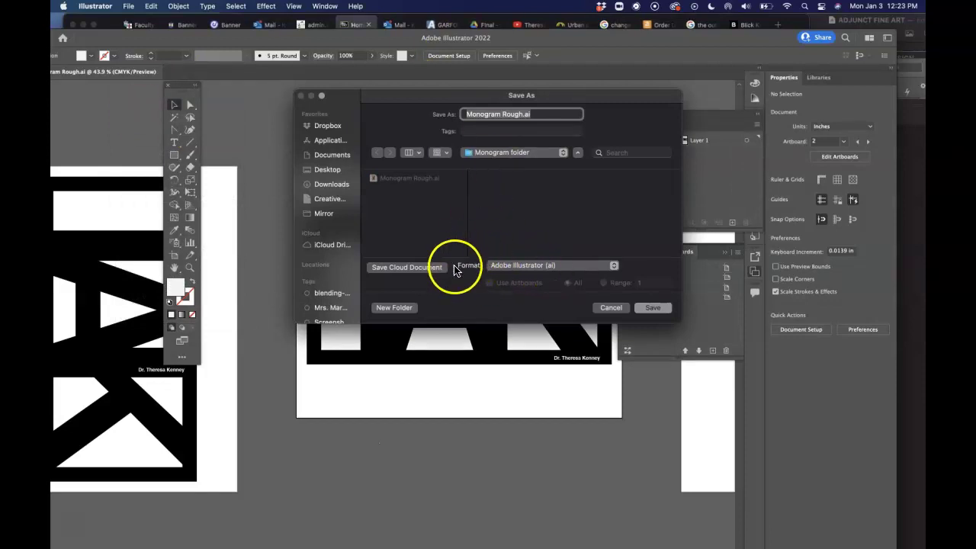
pyautogui.click(613, 264)
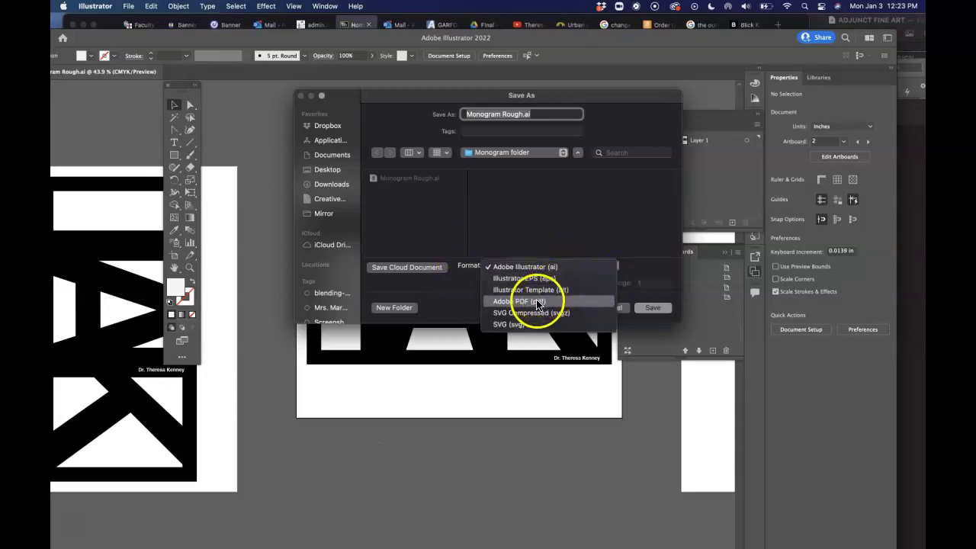
pyautogui.click(521, 302)
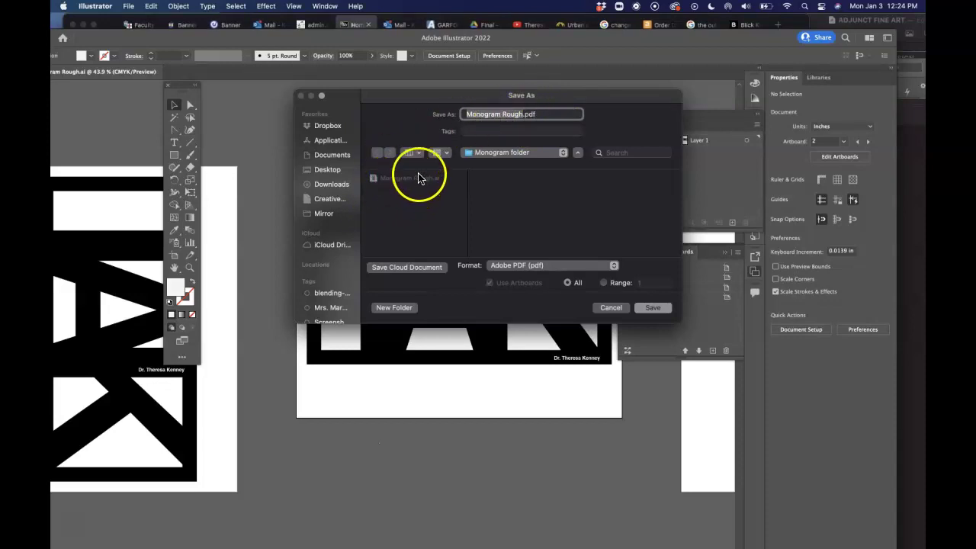
pyautogui.click(412, 155)
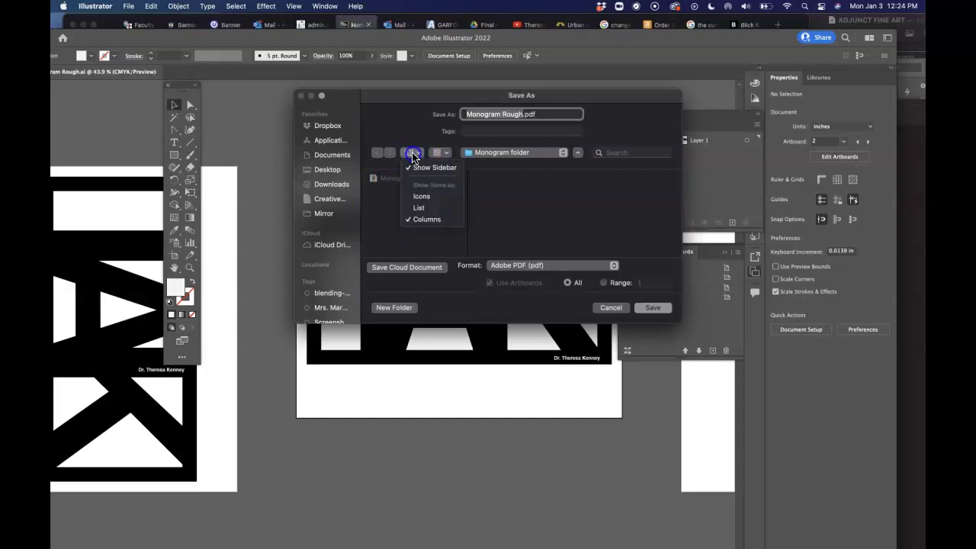
pyautogui.click(423, 219)
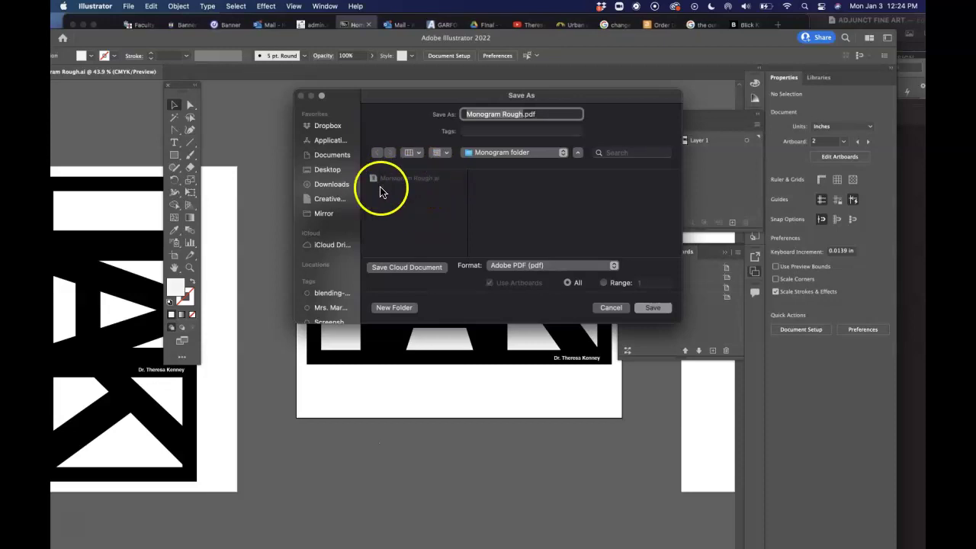
pyautogui.click(653, 307)
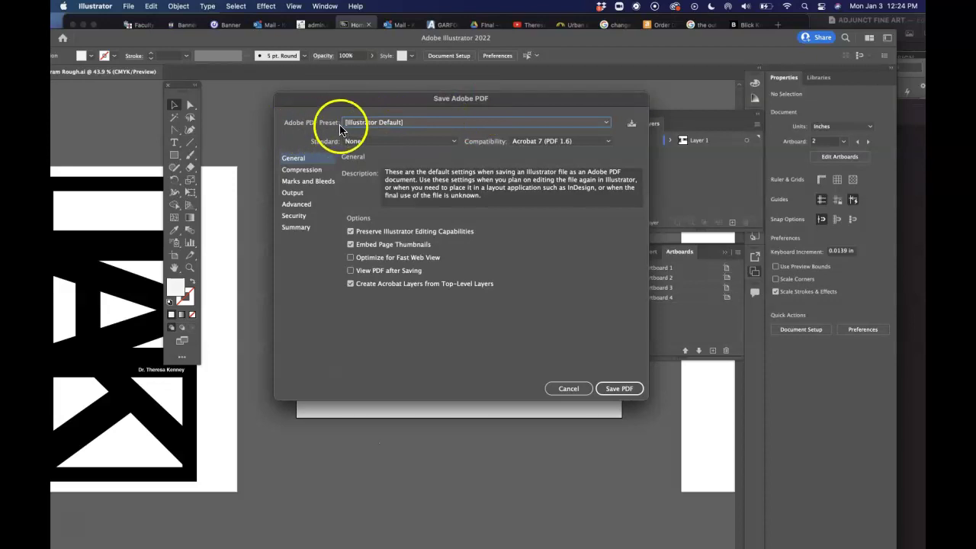
# Save the PDF with the [Smallest File Size] preset, then move Illustrator aside to reveal Blackboard.
pyautogui.click(407, 124)
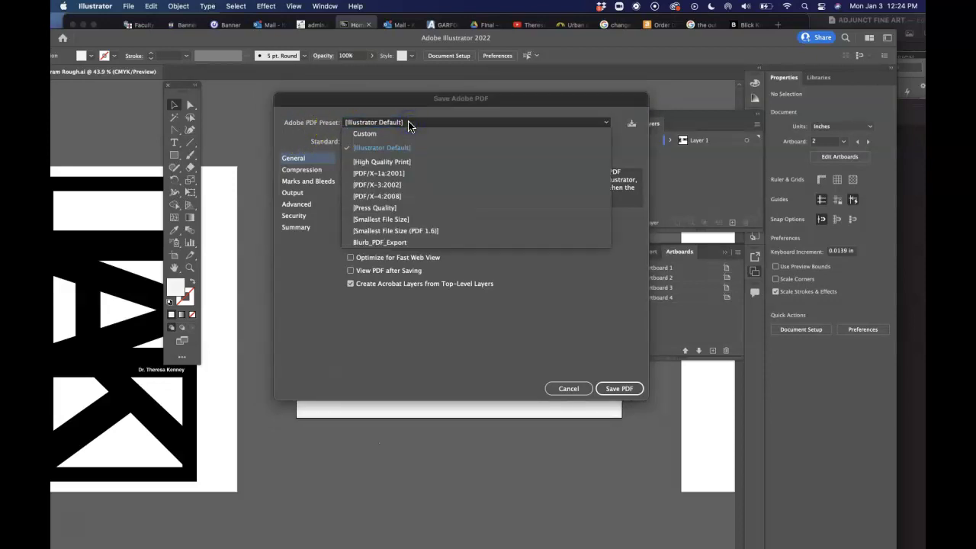
pyautogui.click(389, 220)
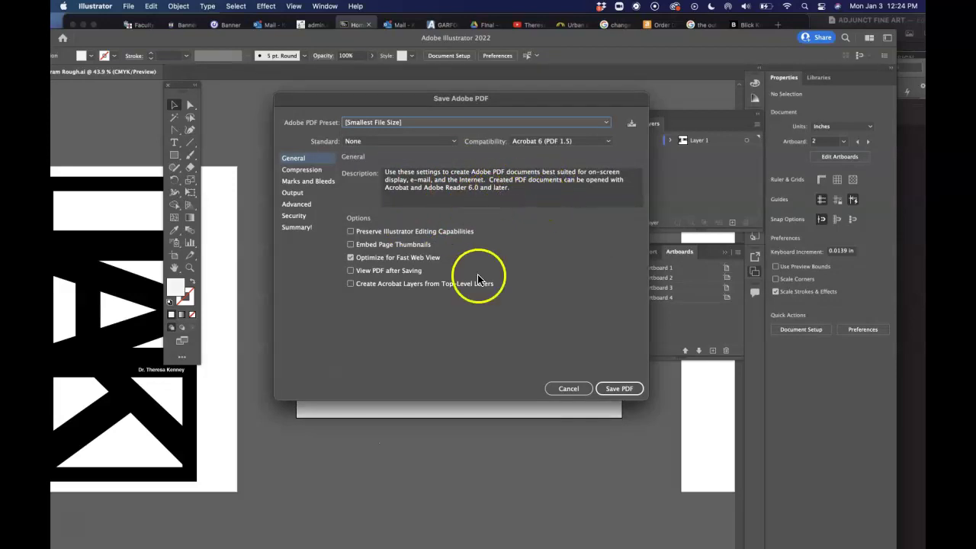
pyautogui.click(624, 391)
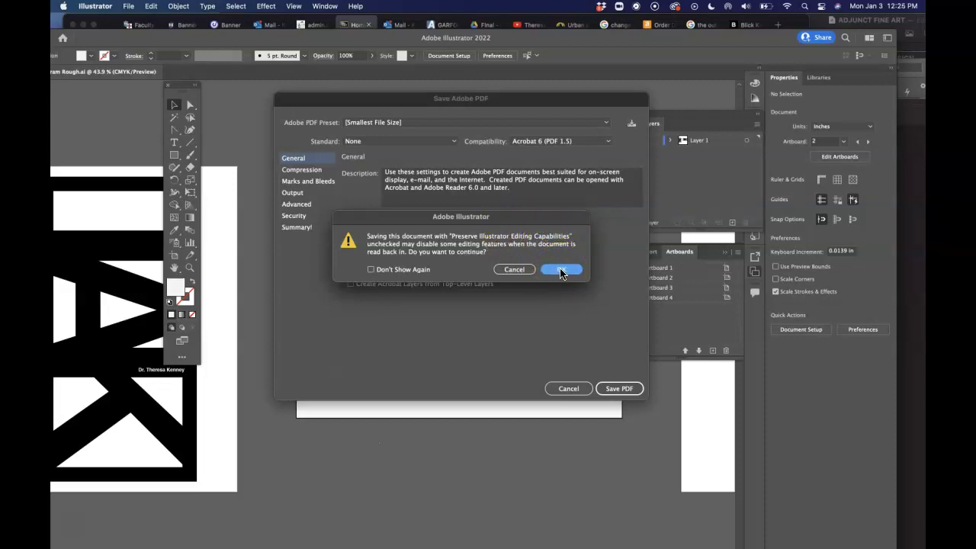
pyautogui.click(560, 270)
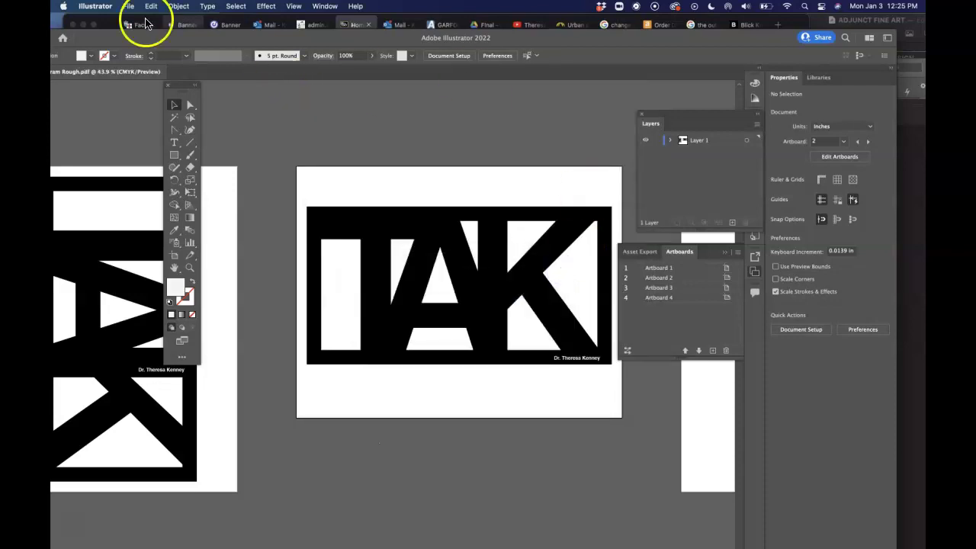
pyautogui.moveTo(122, 34); pyautogui.dragTo(155, 282)
# Go to Content > Unit 2 Adobe Illustrator Part 1 > U2 Assignment Dropboxes > Monogram.
pyautogui.click(396, 190)
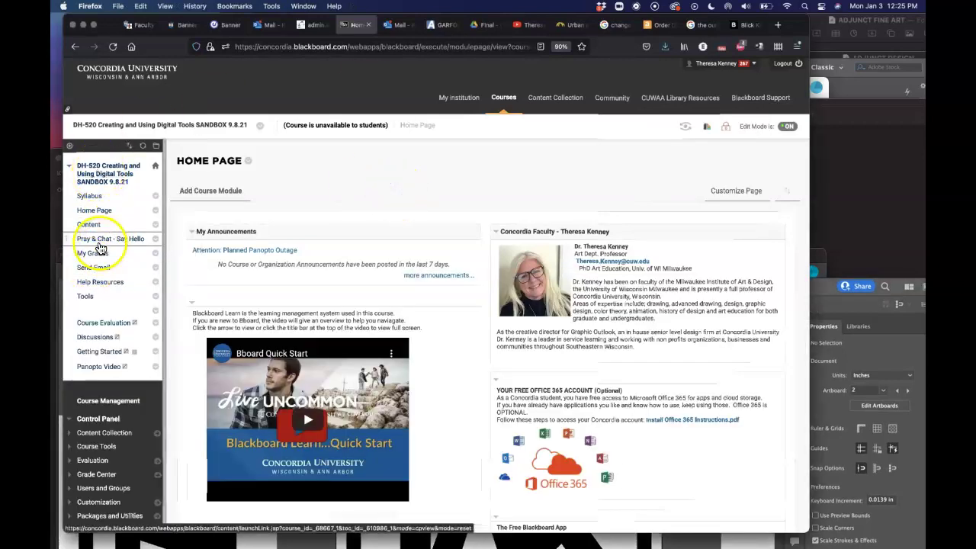
pyautogui.click(89, 225)
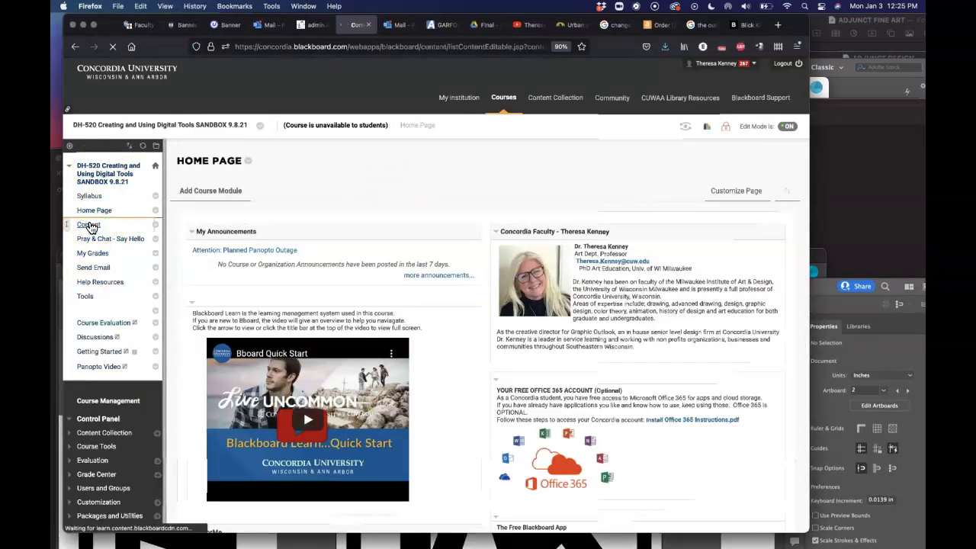
pyautogui.scroll(-5, 358, 373)
pyautogui.scroll(-2, 358, 372)
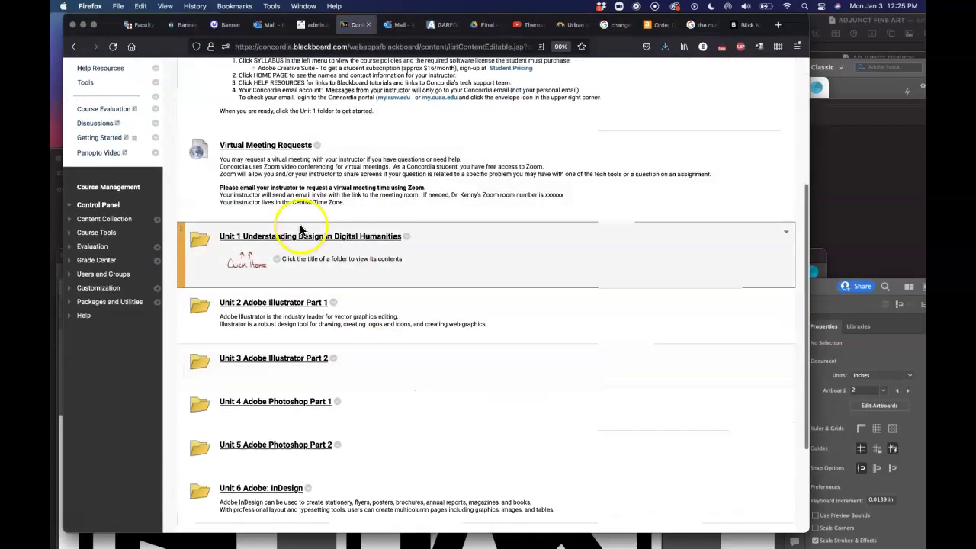
pyautogui.click(265, 303)
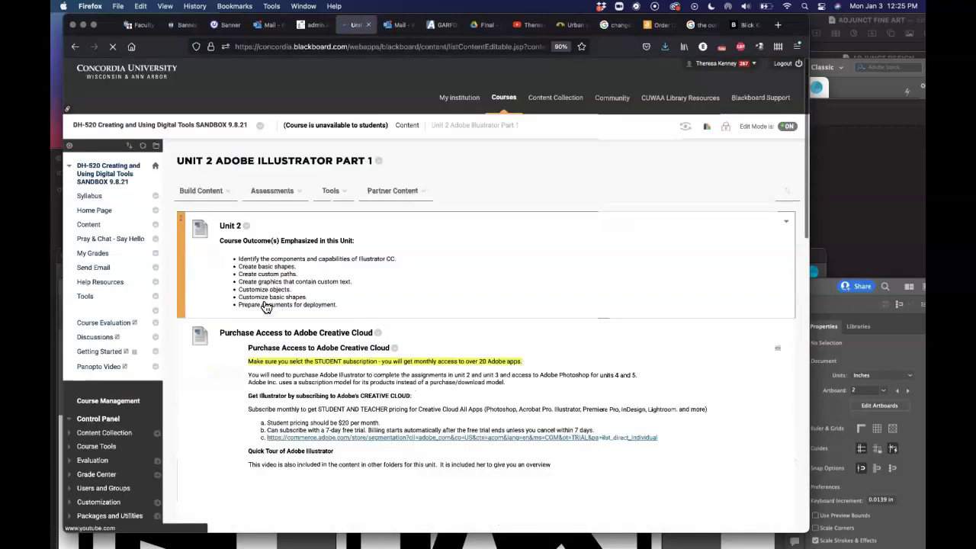
pyautogui.scroll(-5, 349, 373)
pyautogui.scroll(-8, 349, 373)
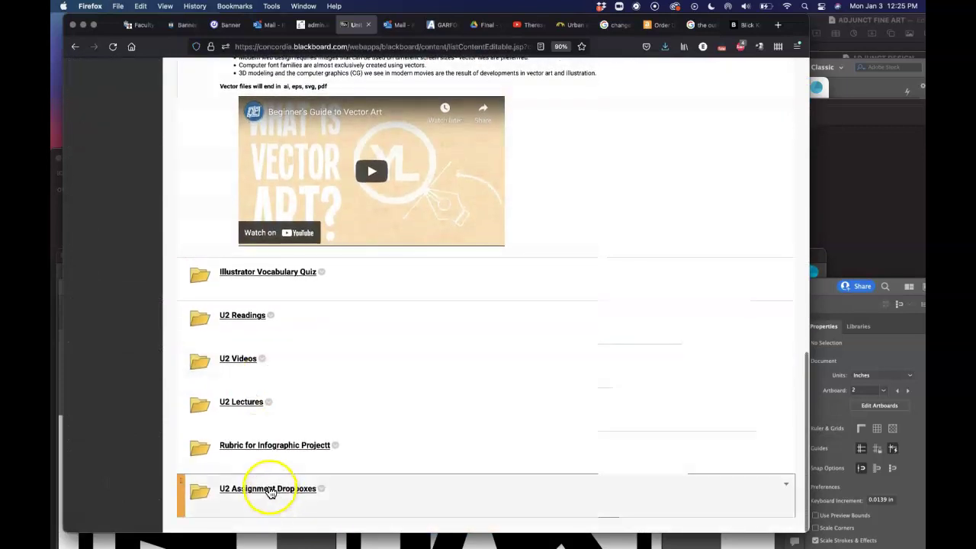
pyautogui.click(266, 488)
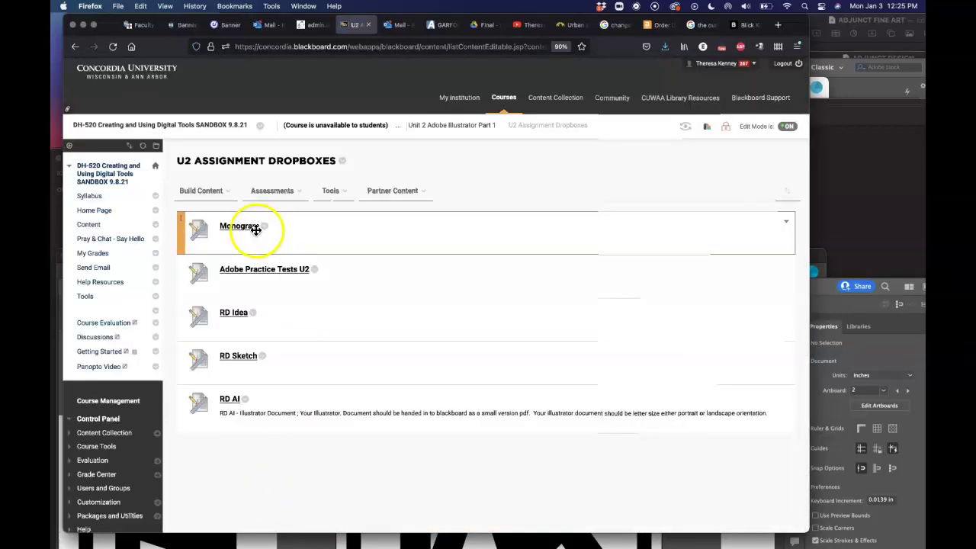
pyautogui.click(245, 229)
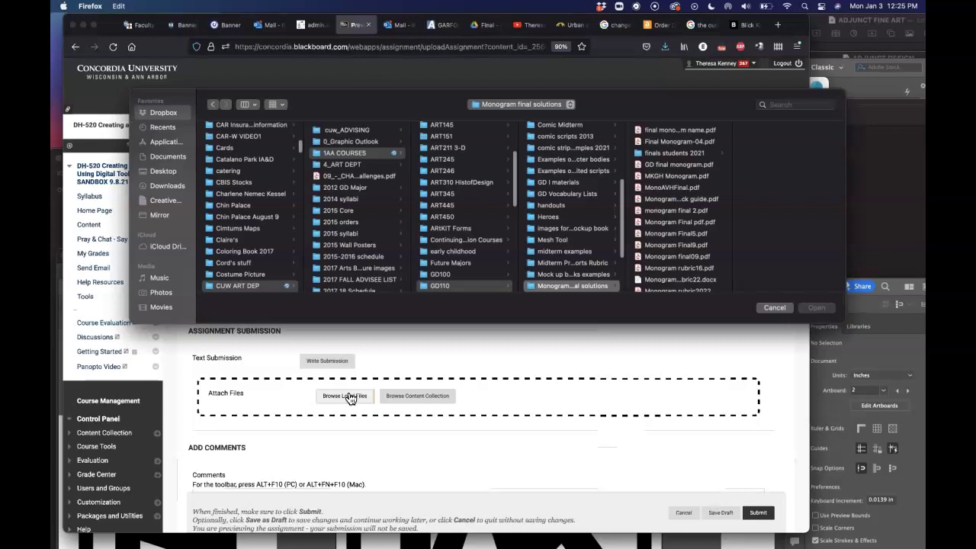
# Attach Monogram Rough.pdf from the Monogram folder to the Monogram assignment submission.
pyautogui.click(560, 105)
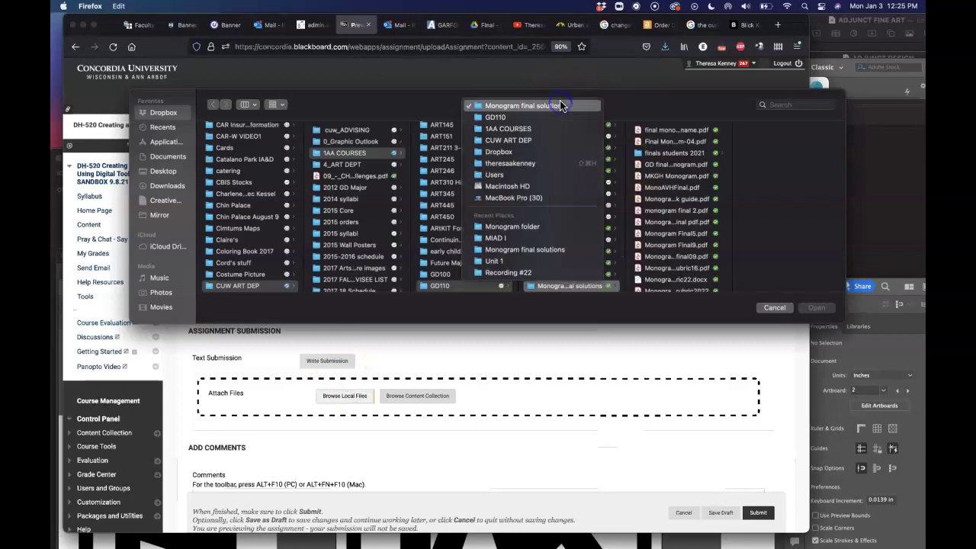
pyautogui.click(518, 231)
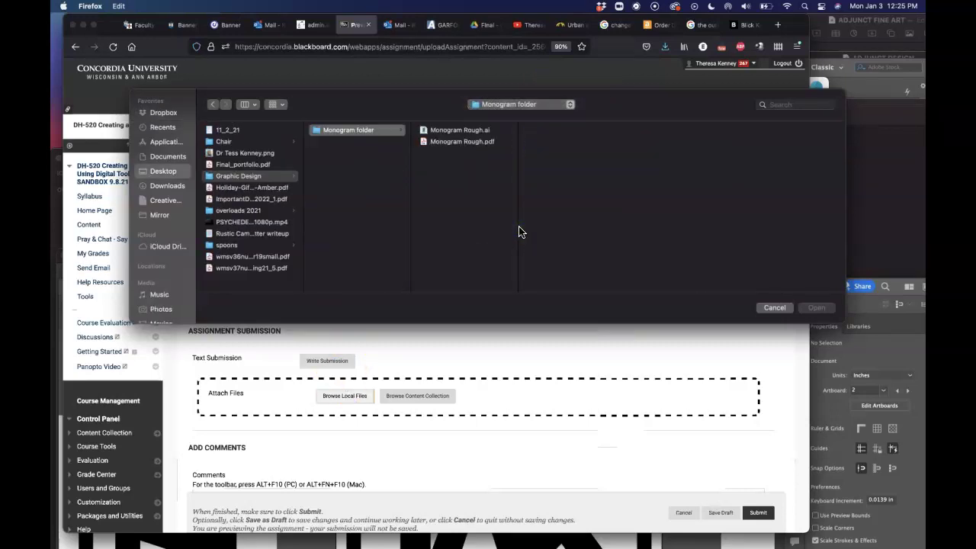
pyautogui.click(461, 142)
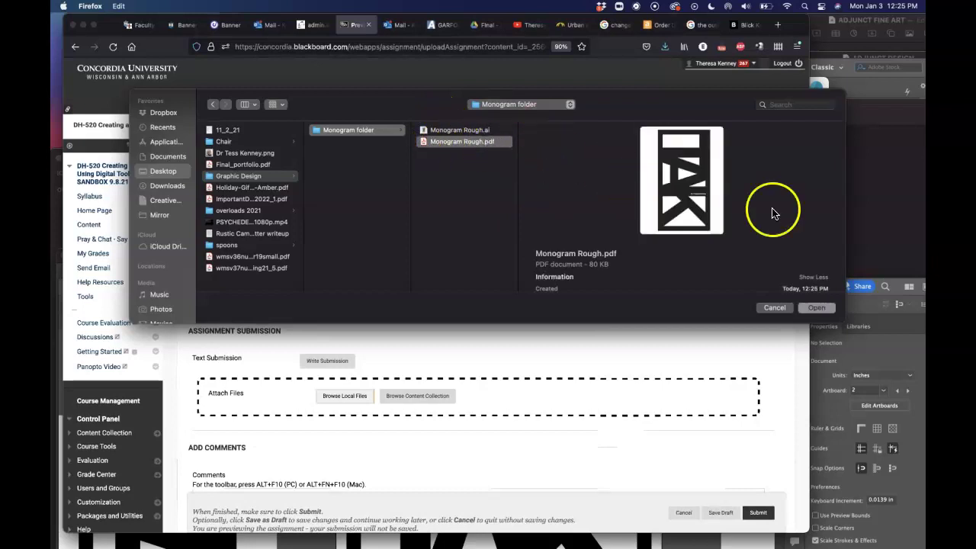
pyautogui.click(817, 308)
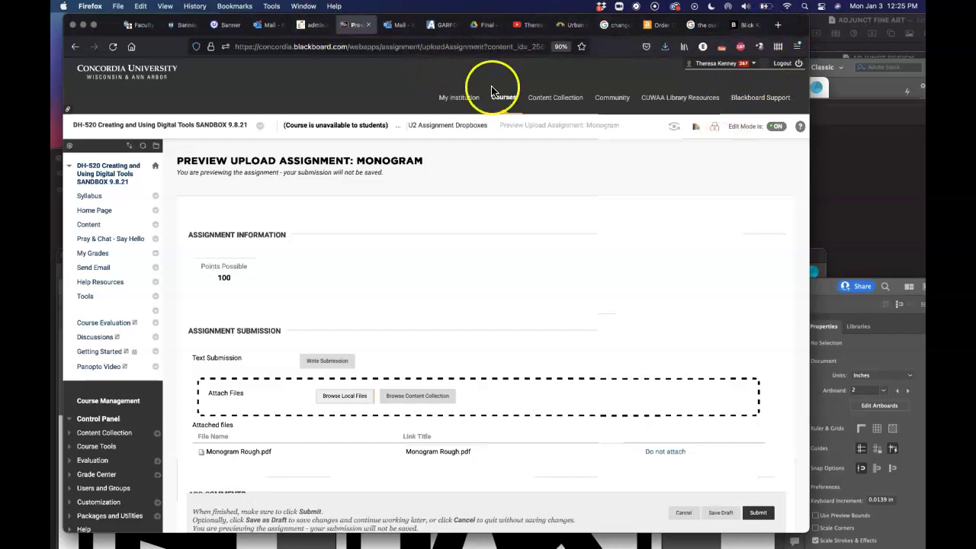
# Bring Illustrator back to the front and maximise the Monogram Rough.pdf document window.
pyautogui.moveTo(60, 210)
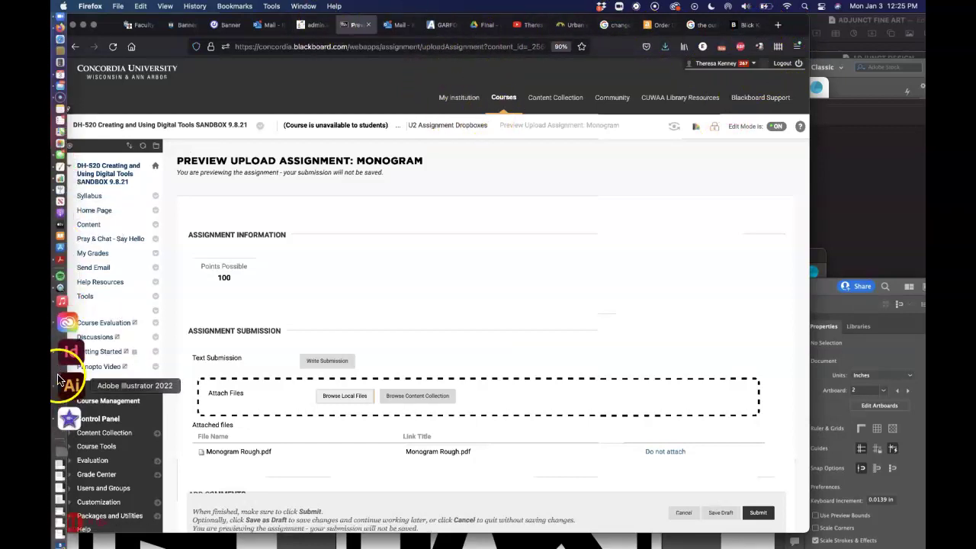
pyautogui.click(58, 380)
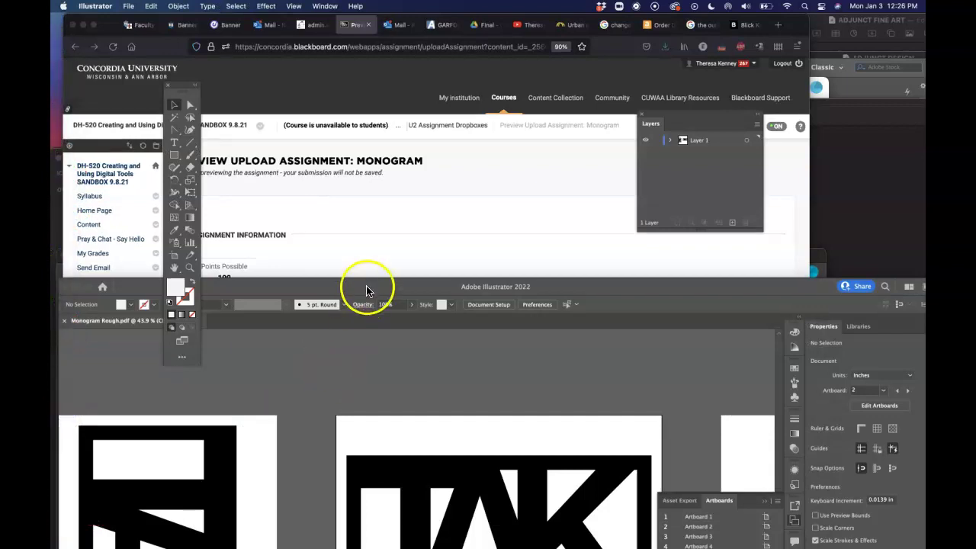
pyautogui.doubleClick(366, 288)
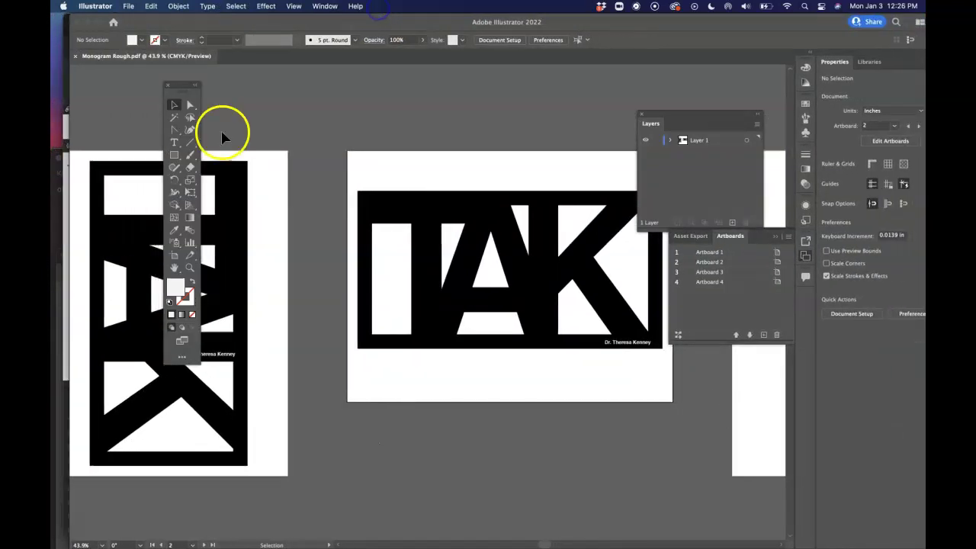